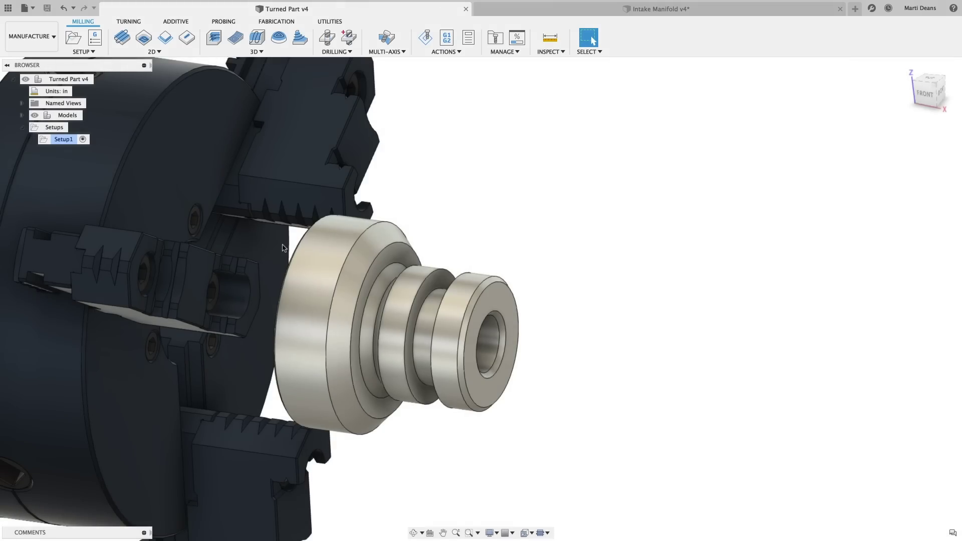
Step: Browse the Turning, Additive, Probing, Fabrication and Utilities manufacturing toolsets
left_click(136, 22)
left_click(178, 24)
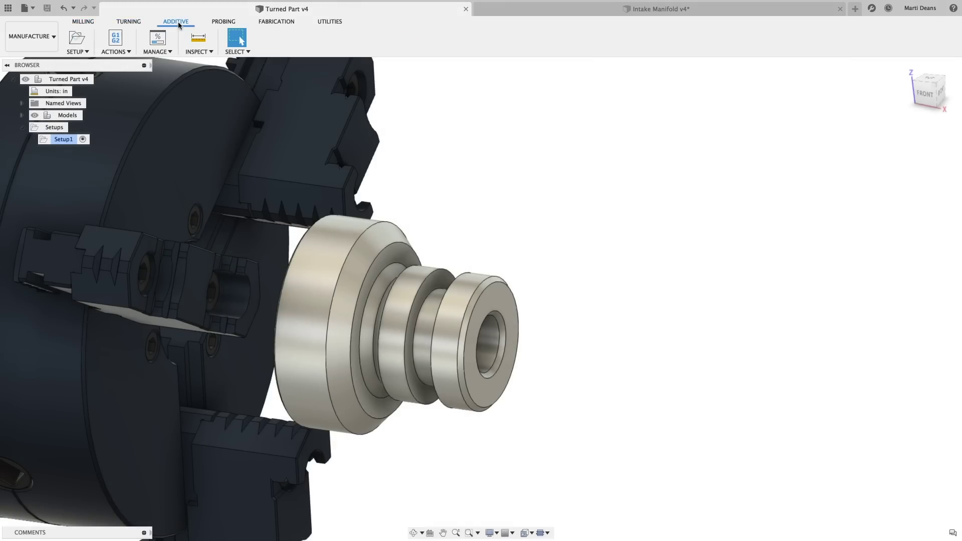
left_click(223, 23)
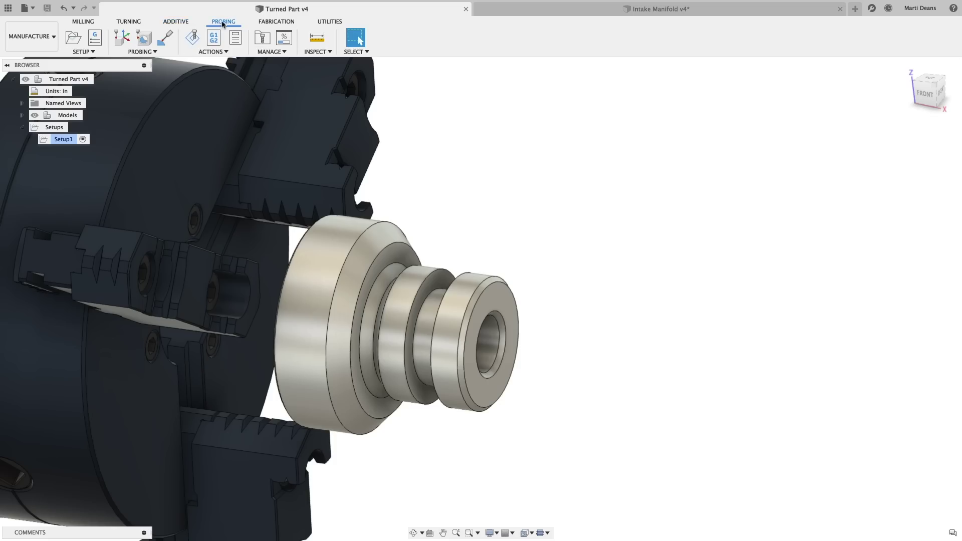
left_click(276, 22)
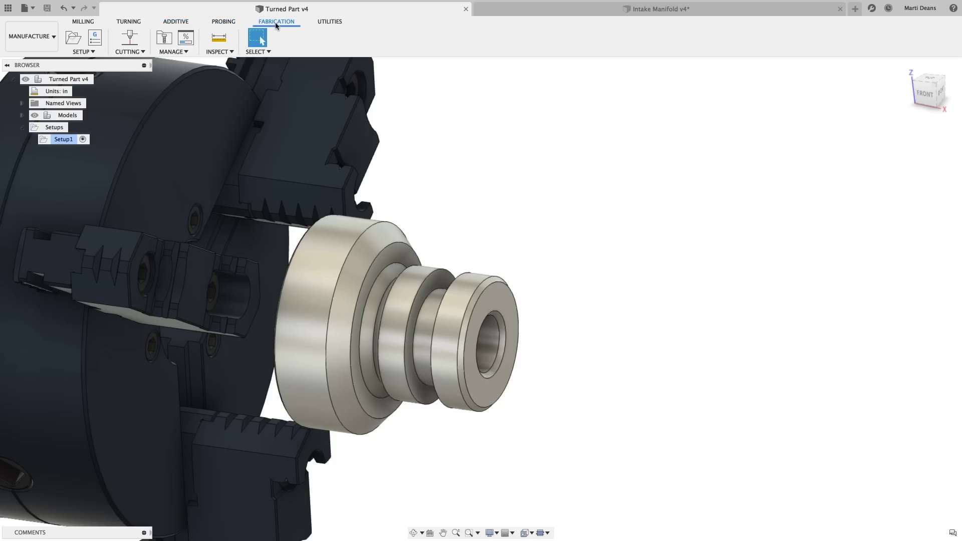
left_click(327, 23)
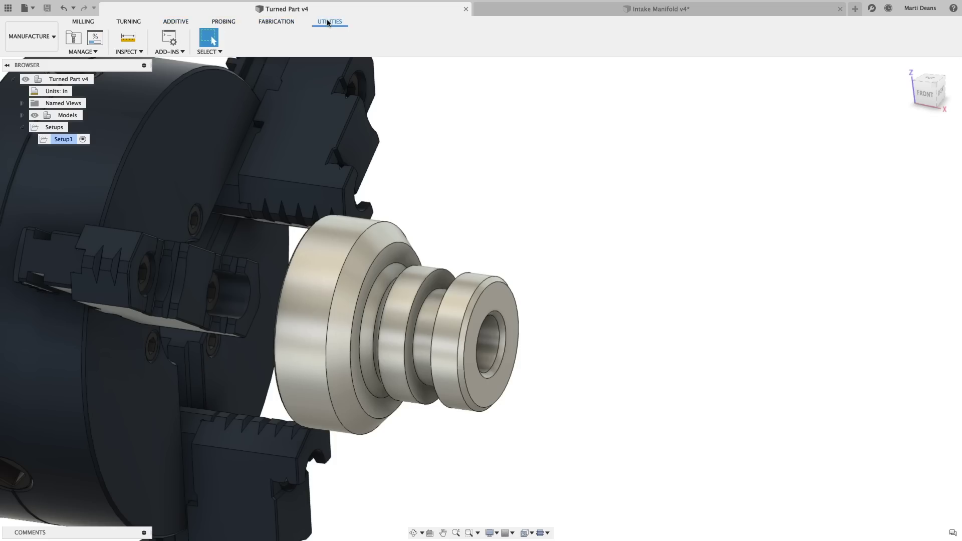
Step: Start a new Turning Profile Roughing operation under Setup1
left_click(124, 23)
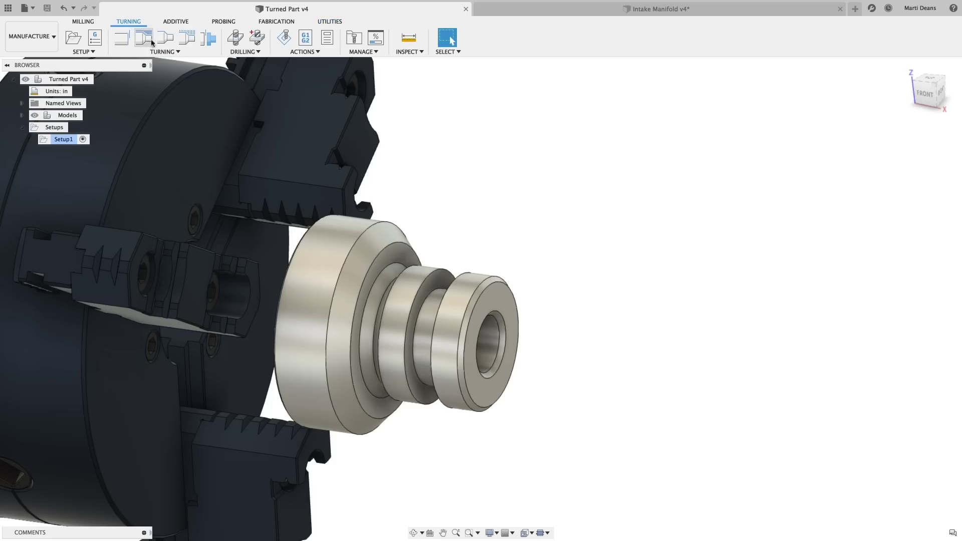
left_click(166, 51)
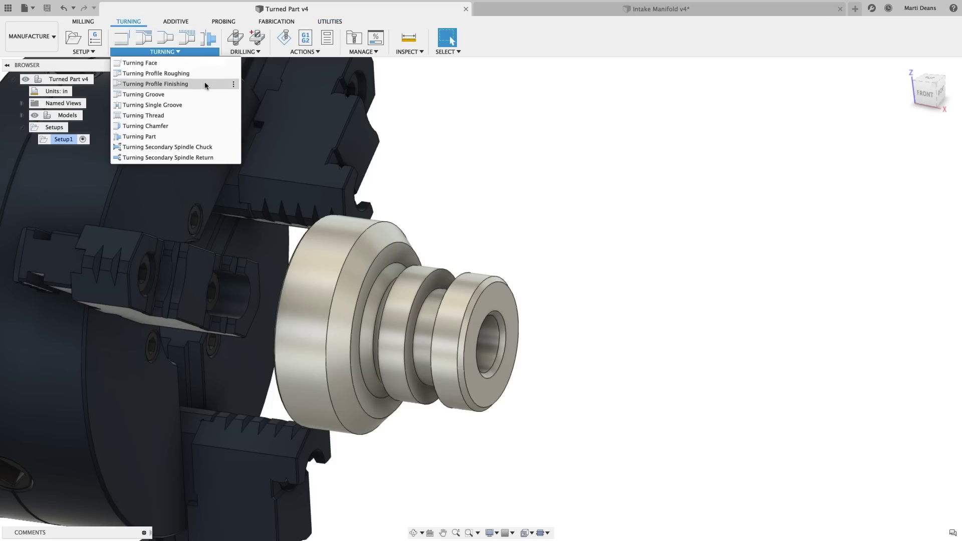
left_click(157, 73)
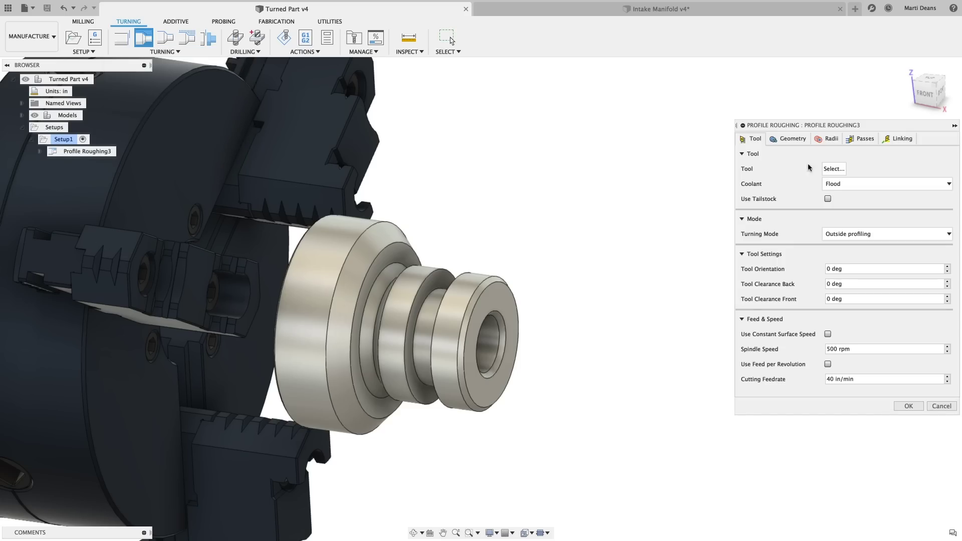
Step: Assign tool #1 CCMT32.52 80 Degree Rough and review the clearance and radius limits
left_click(827, 169)
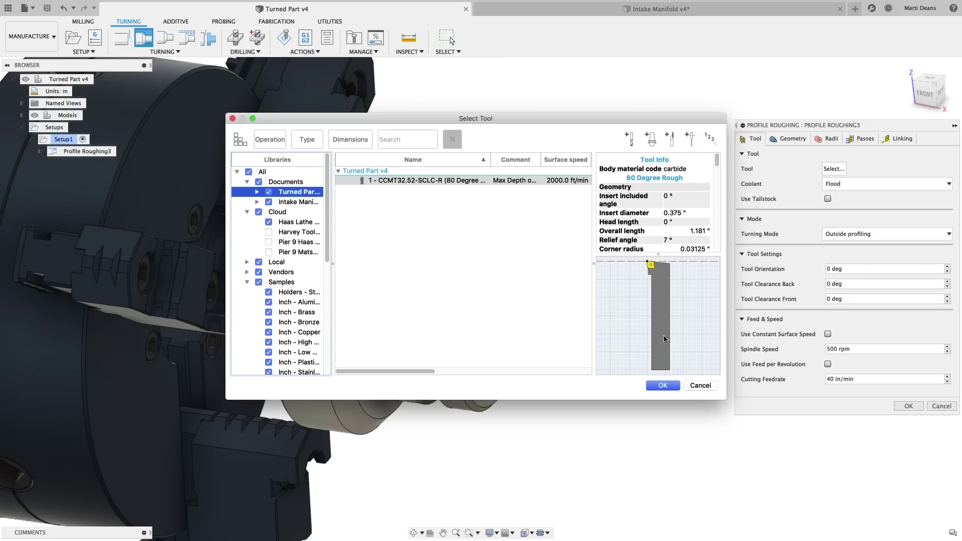
left_click(663, 385)
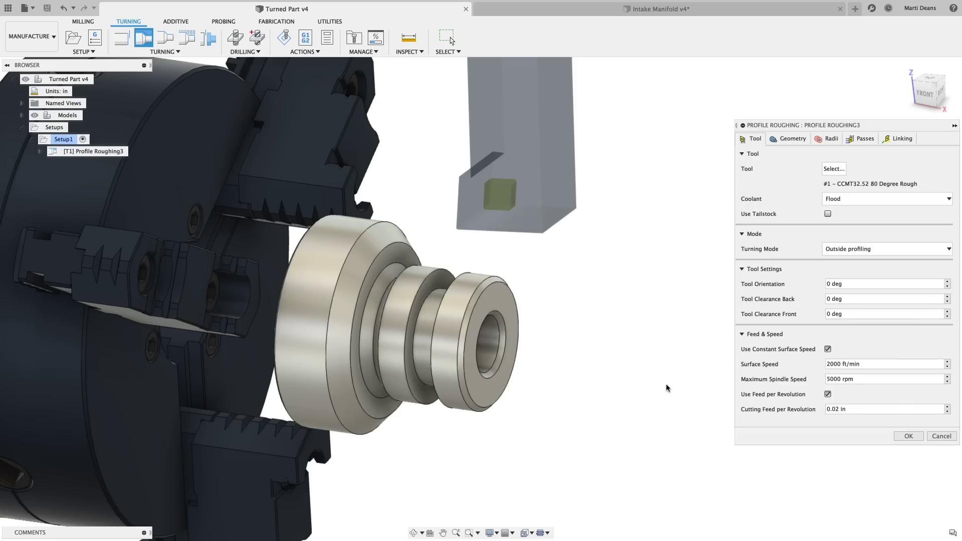
left_click(826, 144)
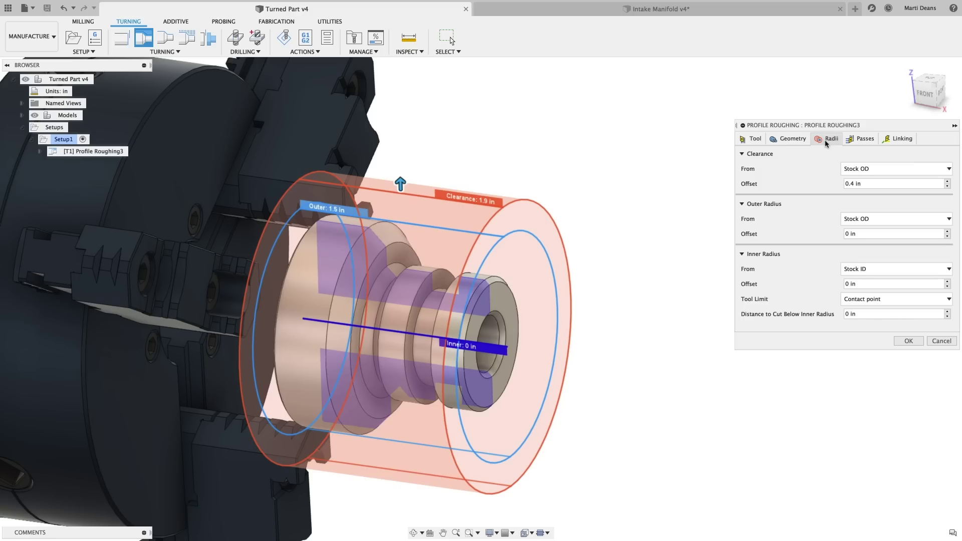
Step: Set the cycle to Horizontal passes, enable Use Canned Cycle, and choose Don't allow grooving
left_click(862, 141)
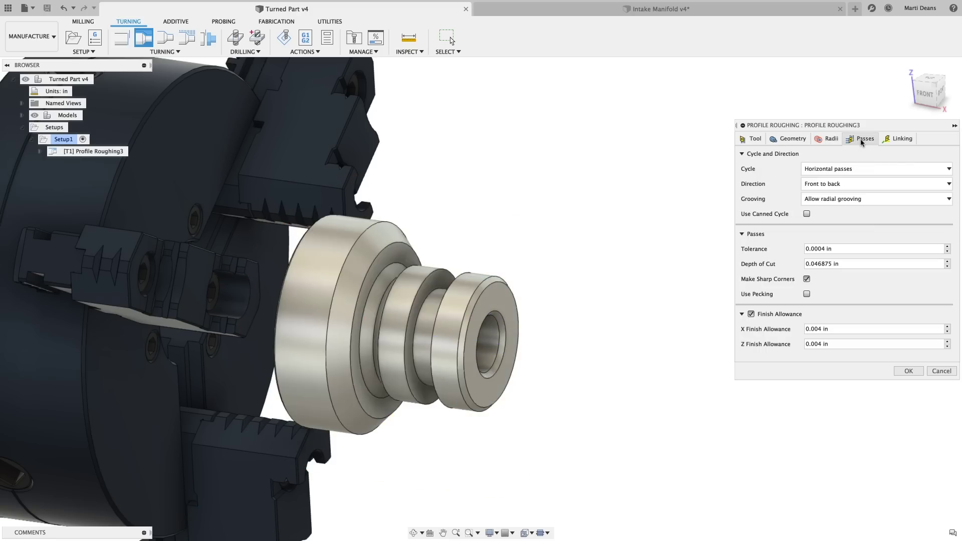
left_click(807, 214)
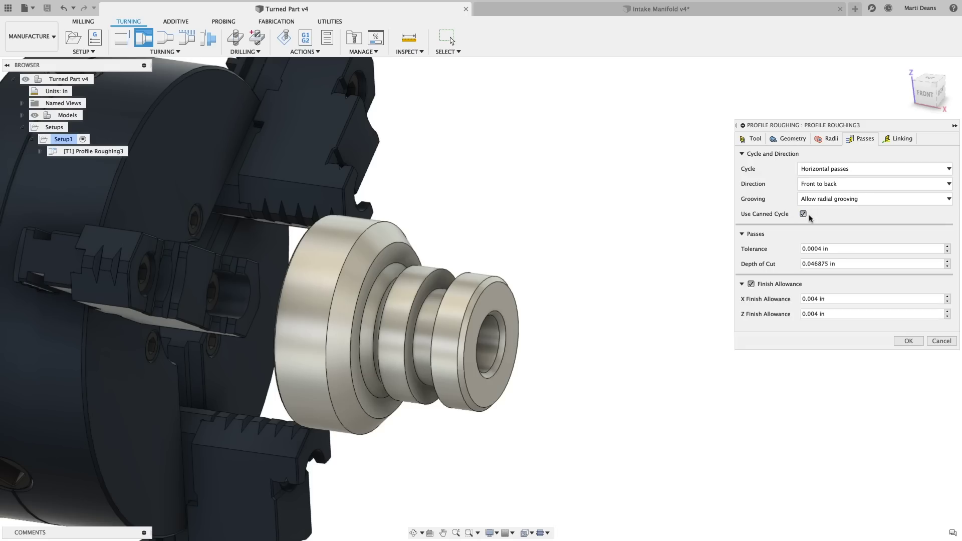
left_click(804, 214)
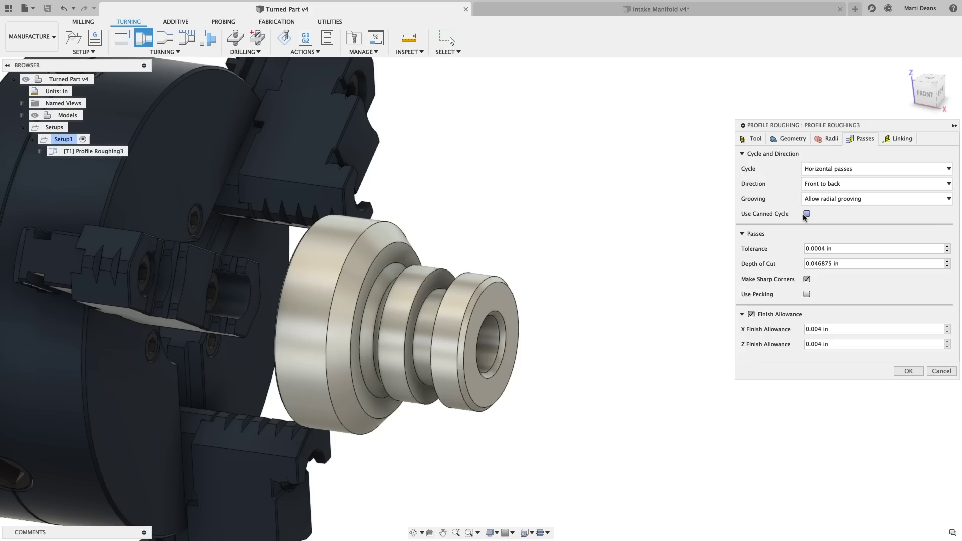
left_click(825, 169)
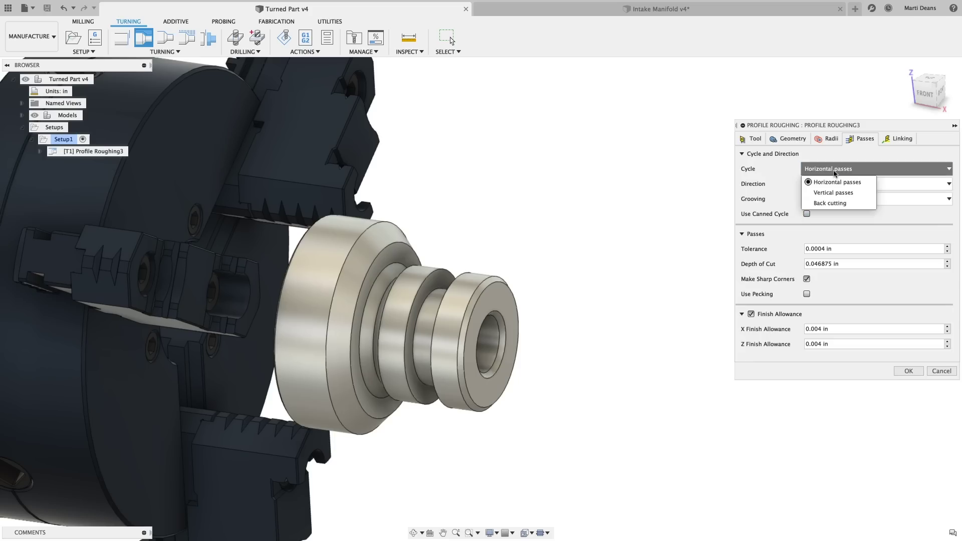
left_click(832, 203)
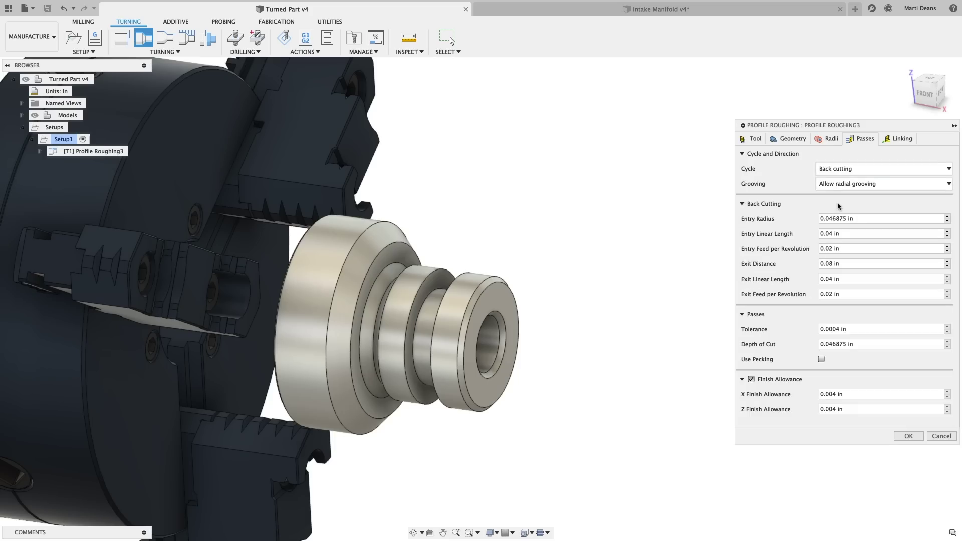
left_click(847, 170)
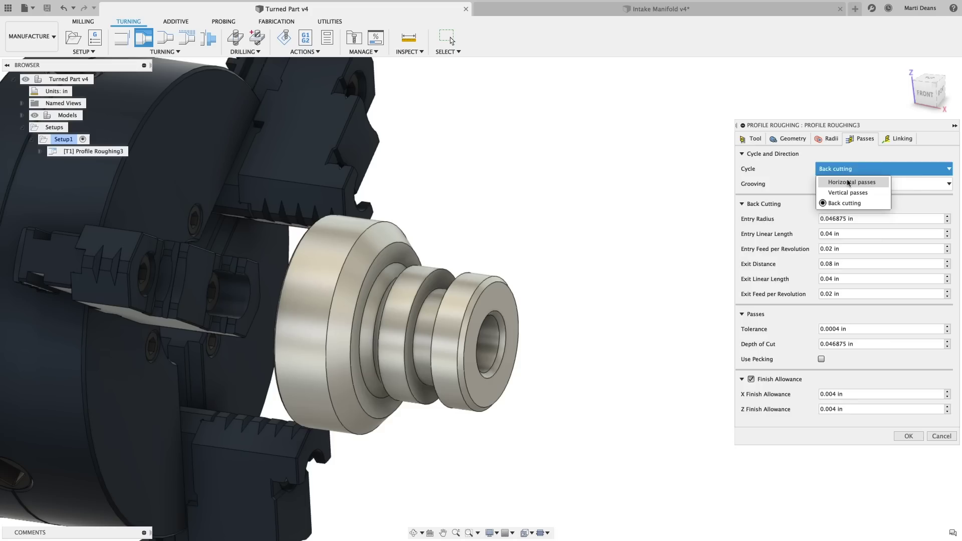
left_click(849, 182)
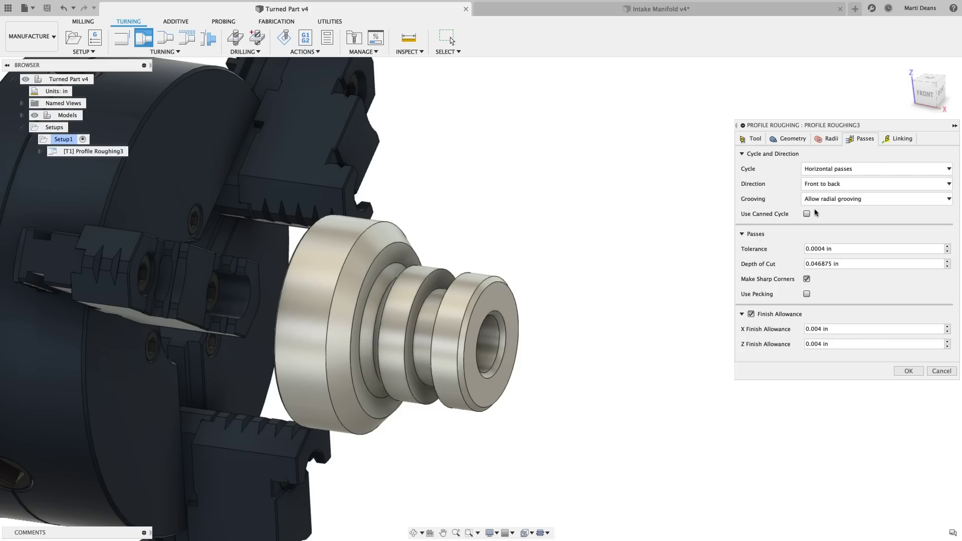
left_click(805, 214)
left_click(817, 206)
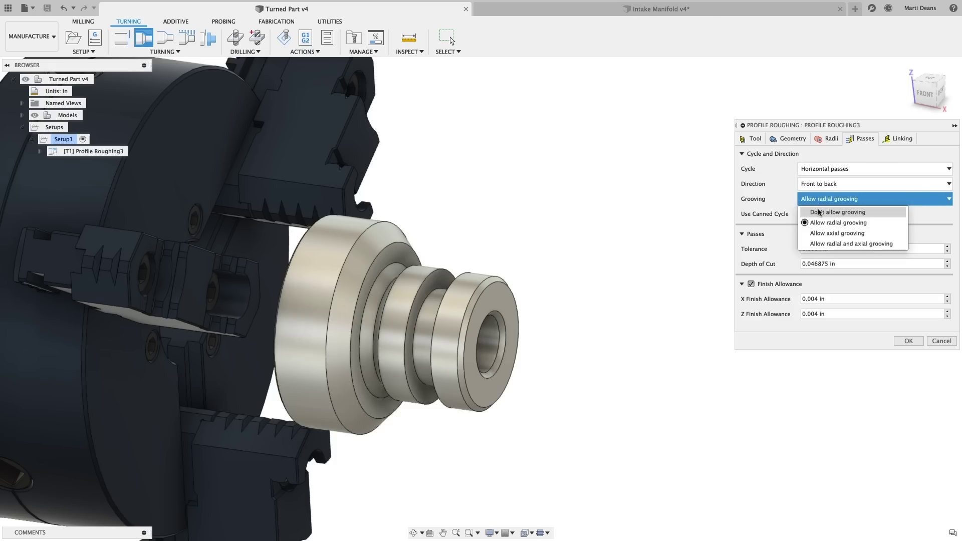
left_click(826, 198)
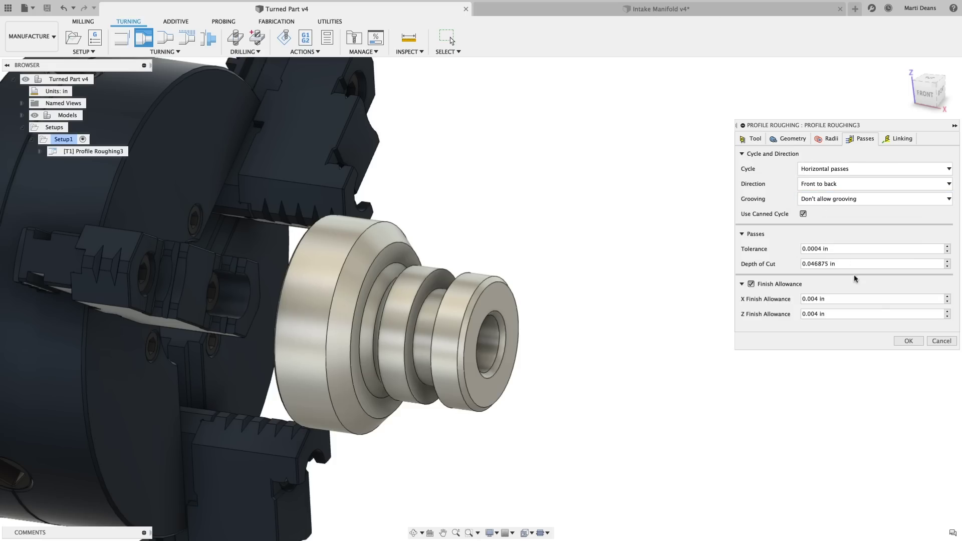
Step: Clear the contact point error by setting Tool Limit to Cutting edge, then generate the toolpath
left_click(907, 342)
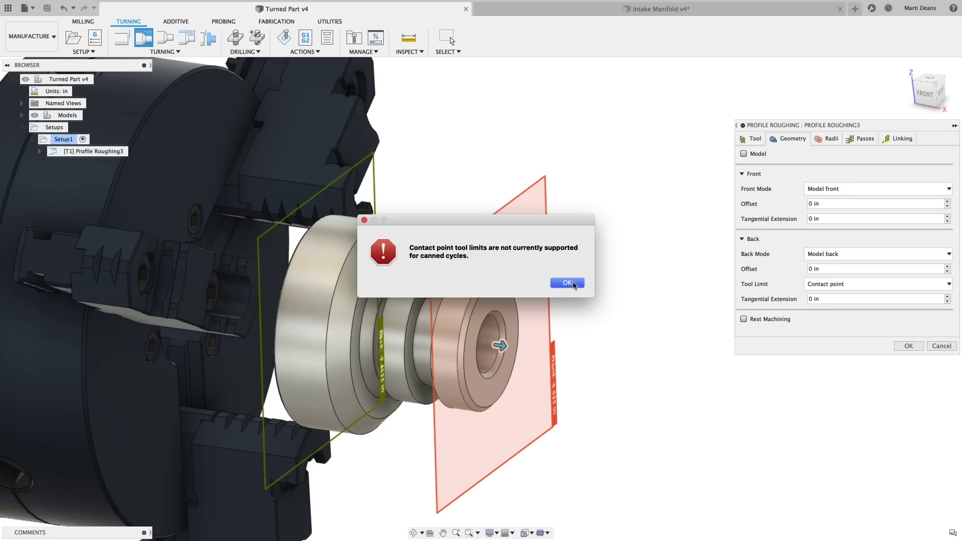
left_click(575, 283)
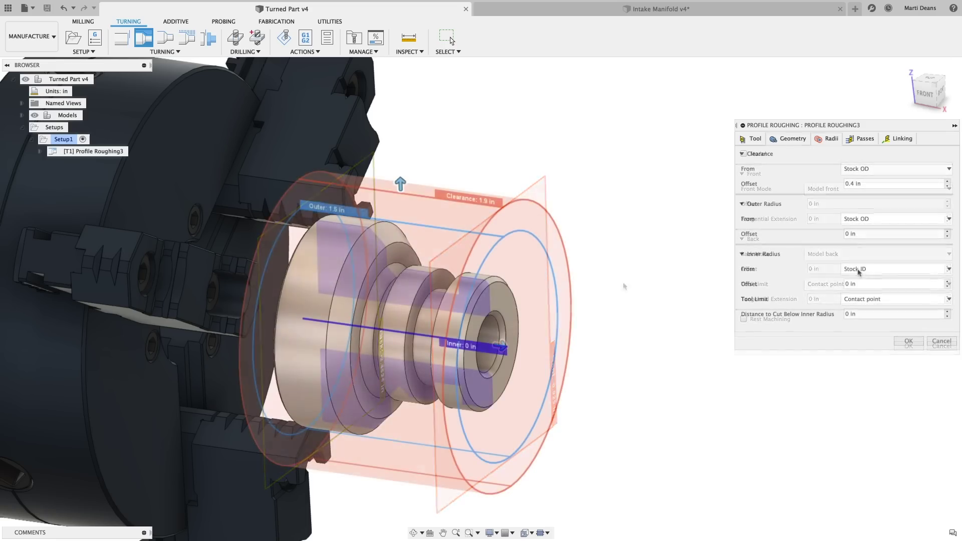
left_click(882, 299)
left_click(867, 308)
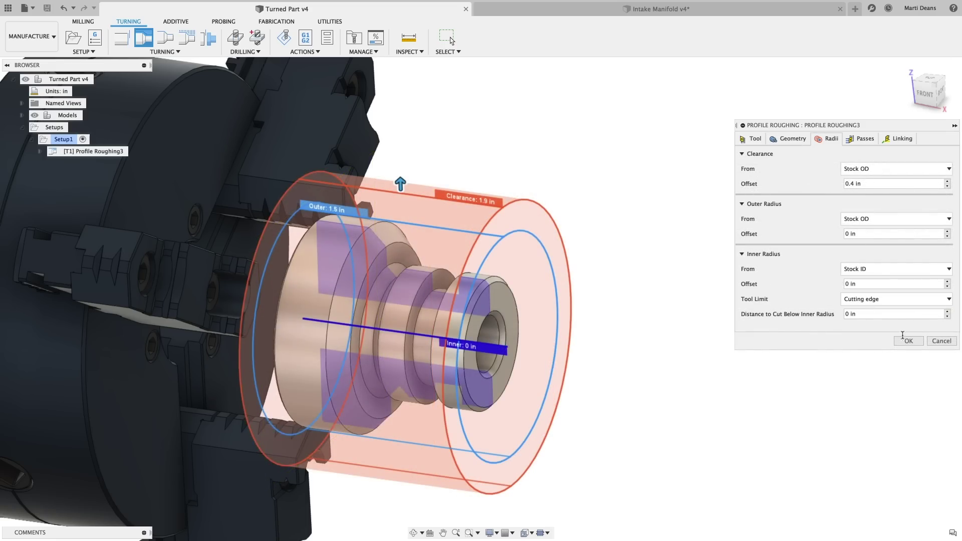
left_click(908, 342)
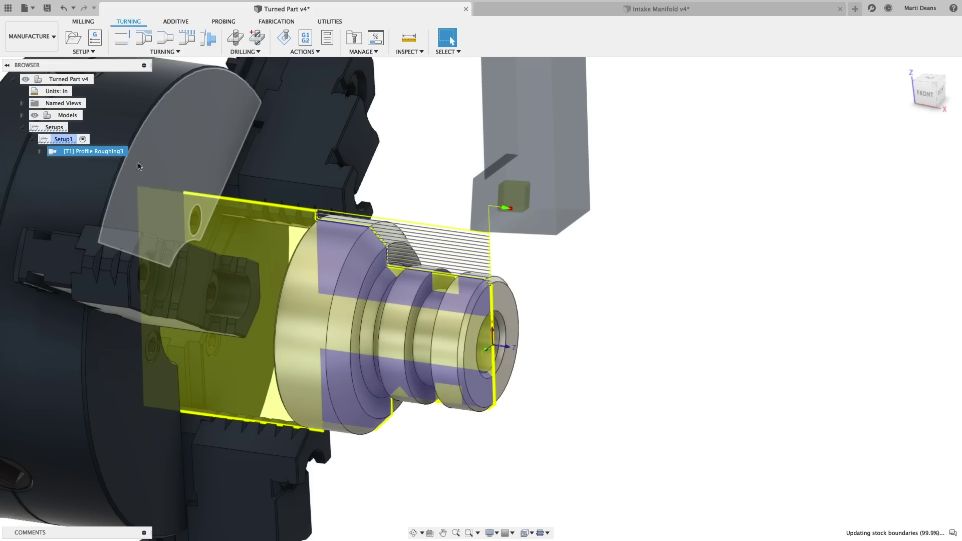
right_click(107, 151)
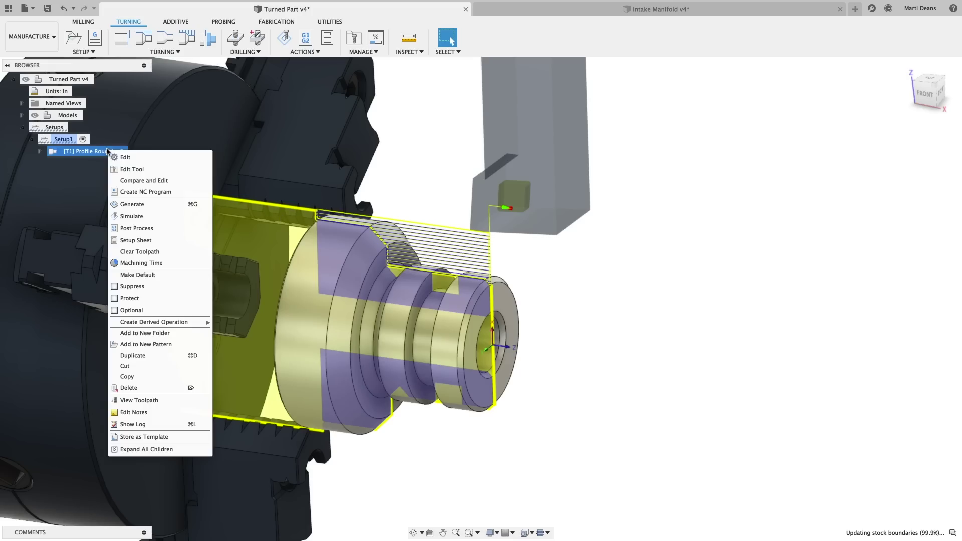
Step: Post the roughing toolpath as program 1001 with the comment 'Canned Cycles' and compare NC files
left_click(136, 229)
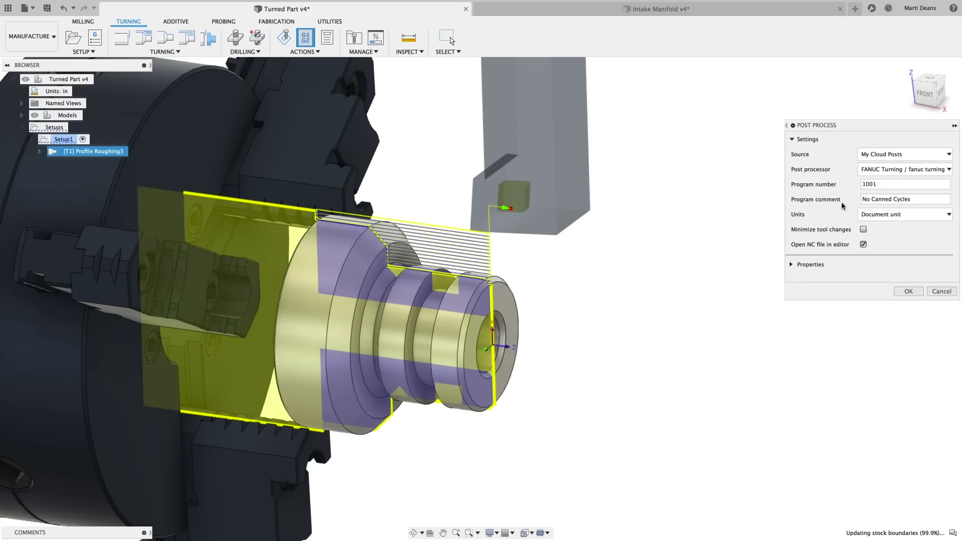
left_click(863, 199)
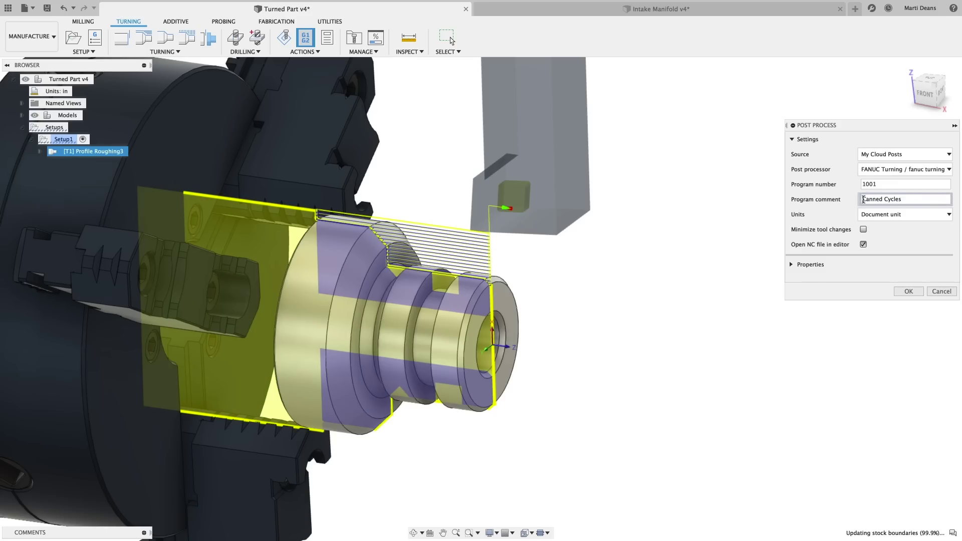
key("Delete")
left_click(908, 292)
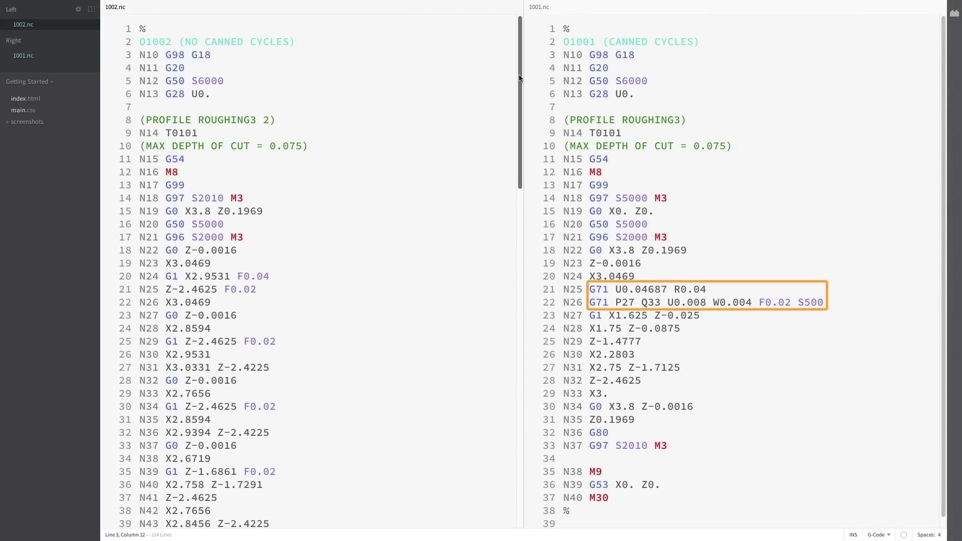
left_click_drag(520, 80, 537, 355)
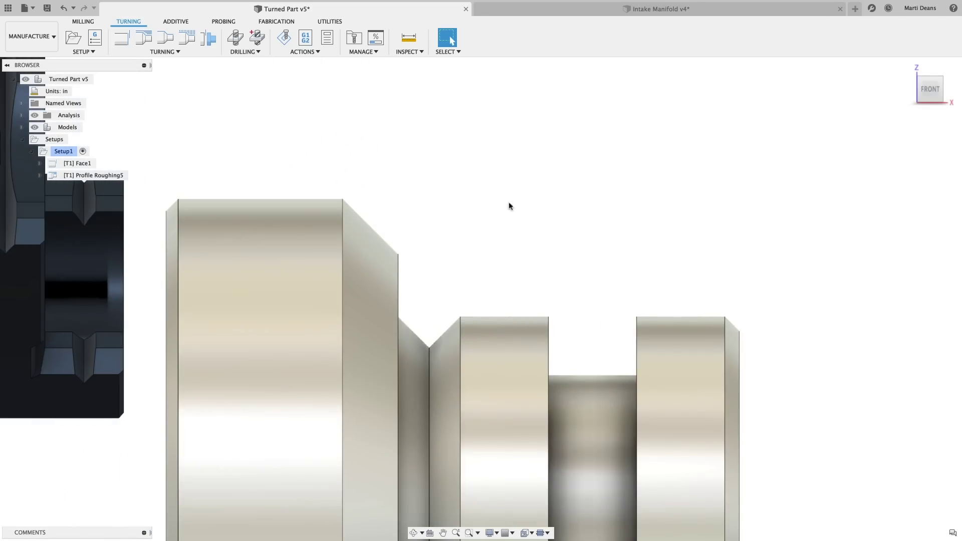
Step: Add a section analysis cutting the turned part along the XZ origin plane
left_click(402, 59)
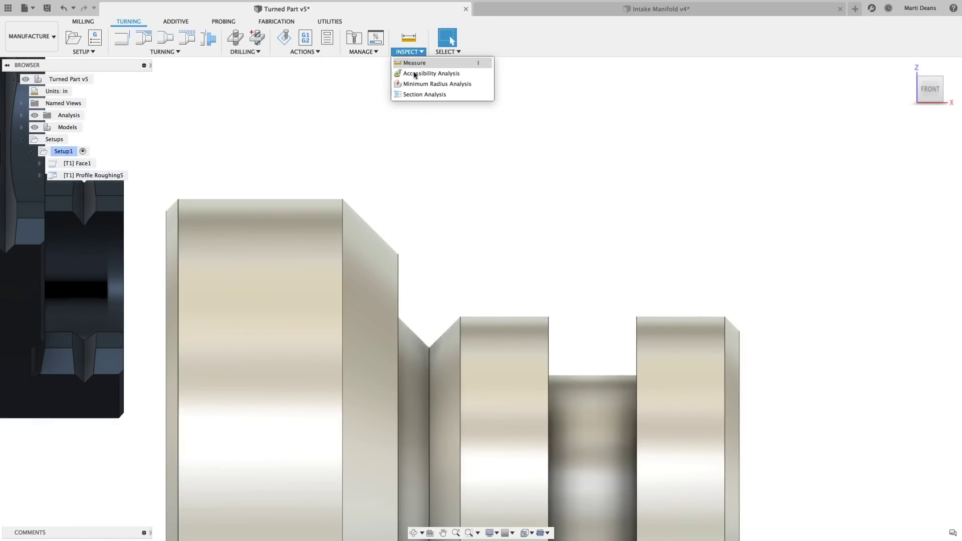
left_click(417, 93)
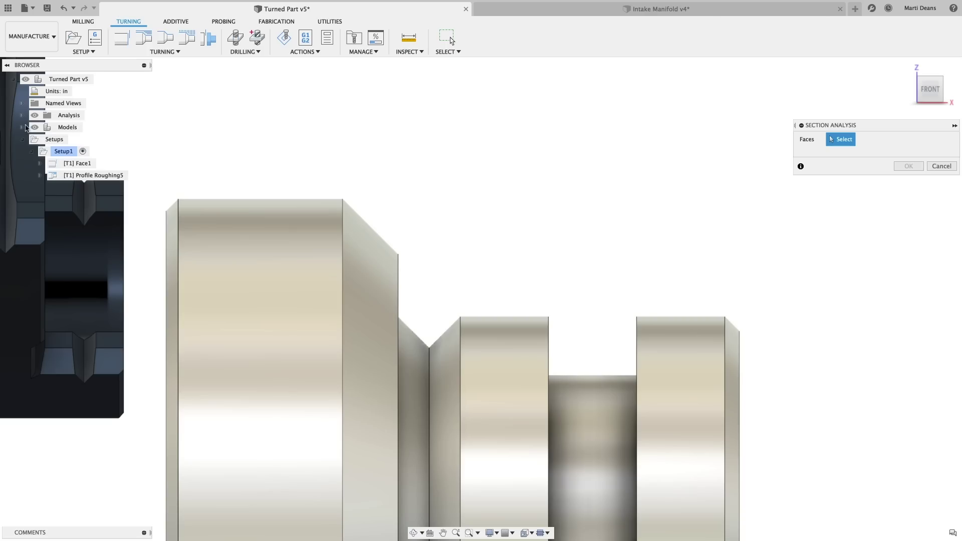
left_click(22, 128)
left_click(39, 163)
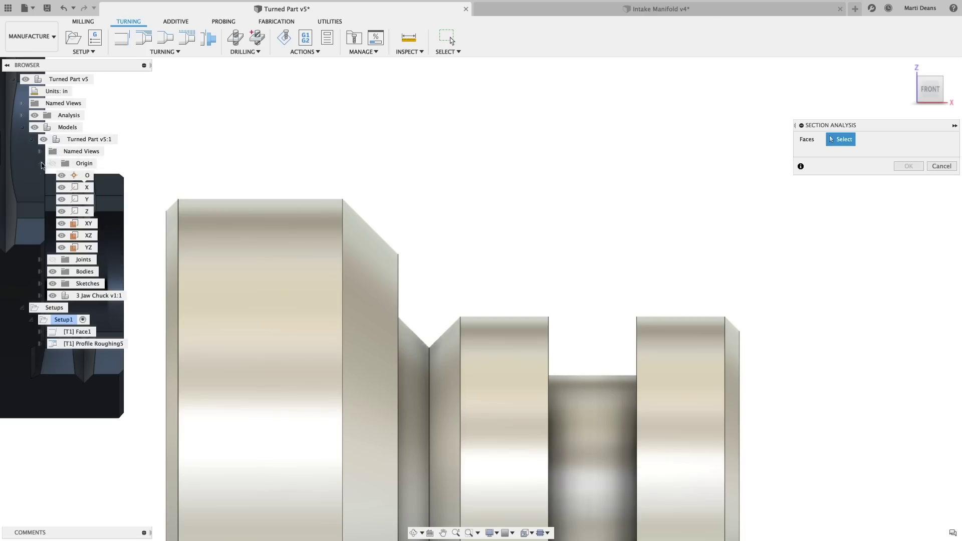
left_click(88, 235)
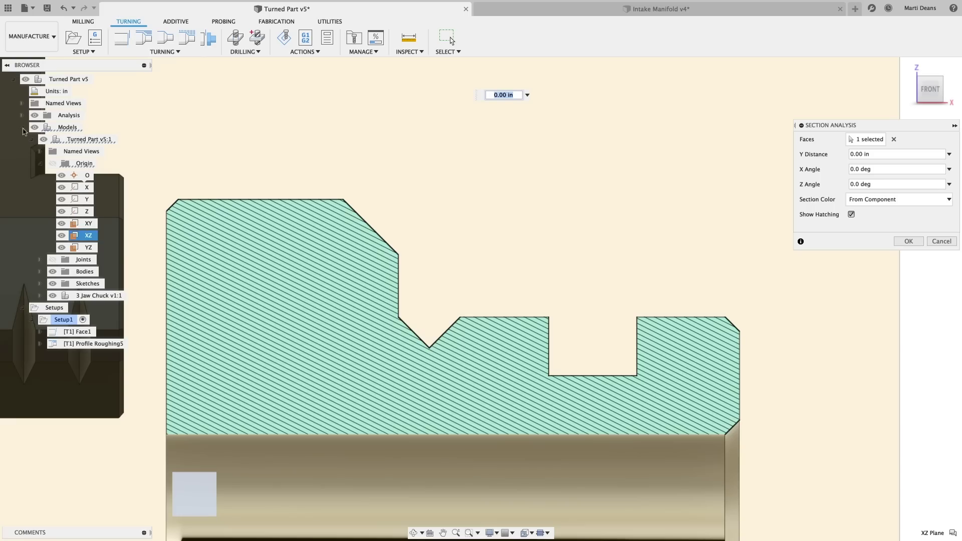
left_click(22, 128)
left_click(902, 243)
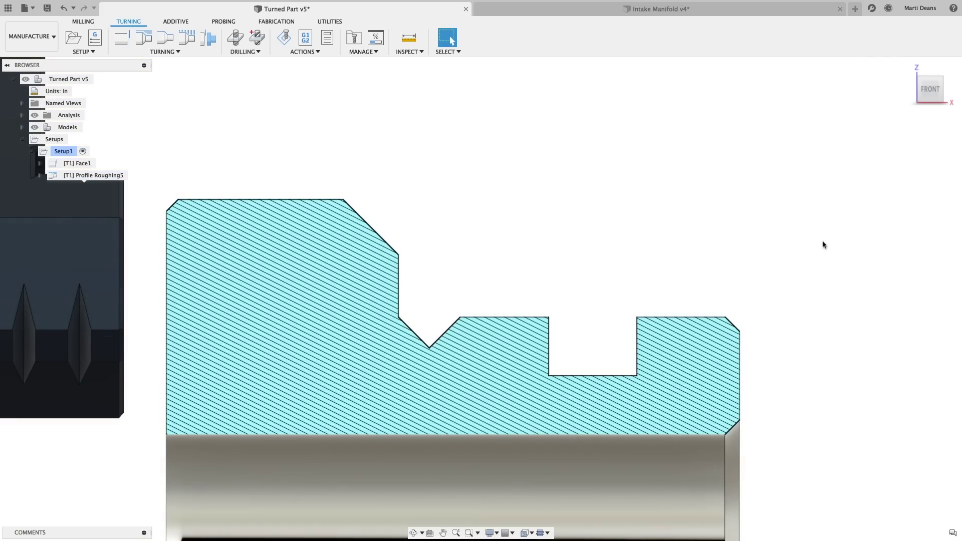
right_click(109, 176)
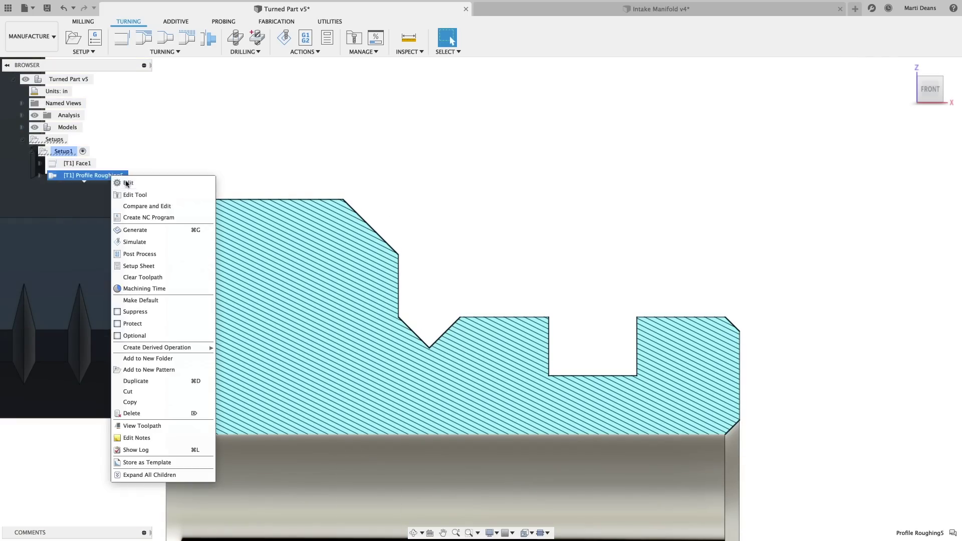
Step: Set Profile Roughing5's front and back tangential extensions on the Geometry tab to 0.25 in
left_click(125, 183)
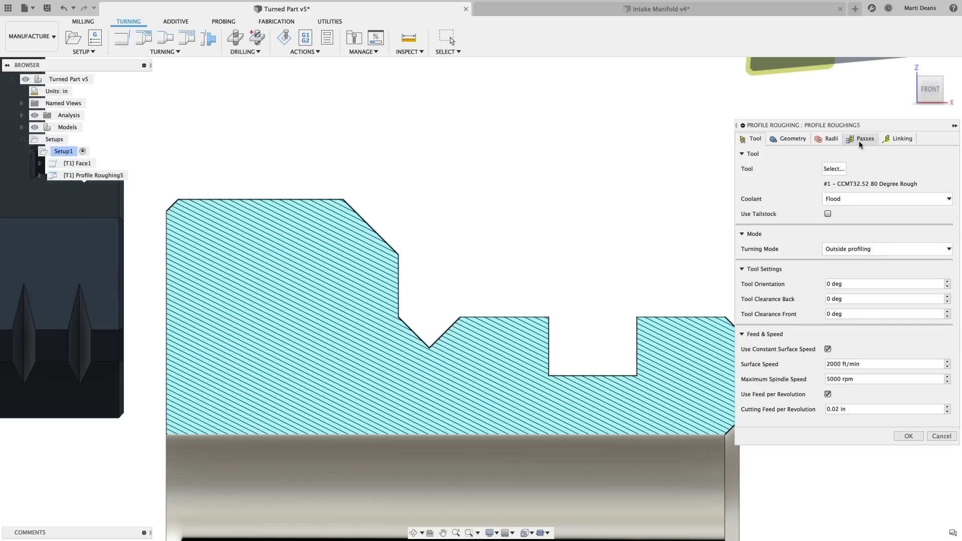
left_click(791, 138)
left_click(831, 219)
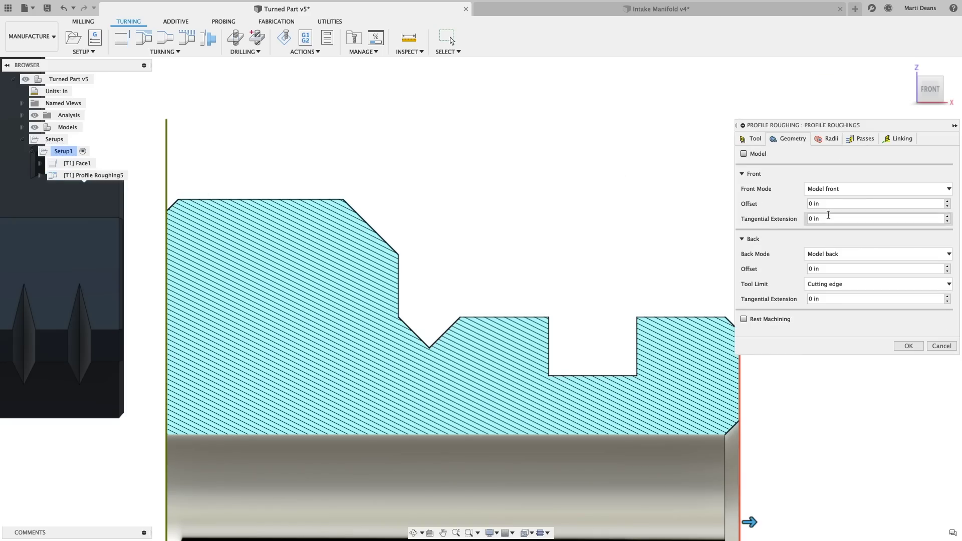
type("0.25")
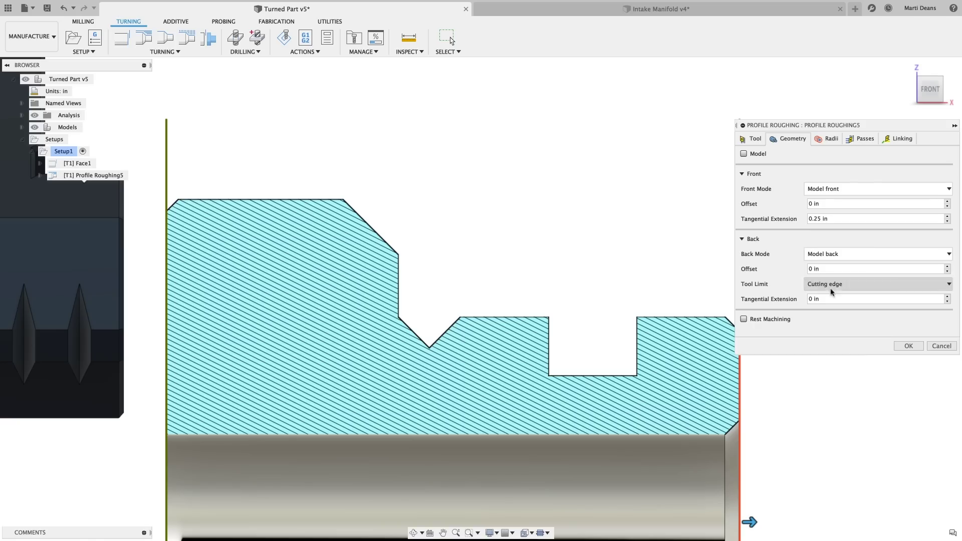
left_click(810, 299)
type("0.25")
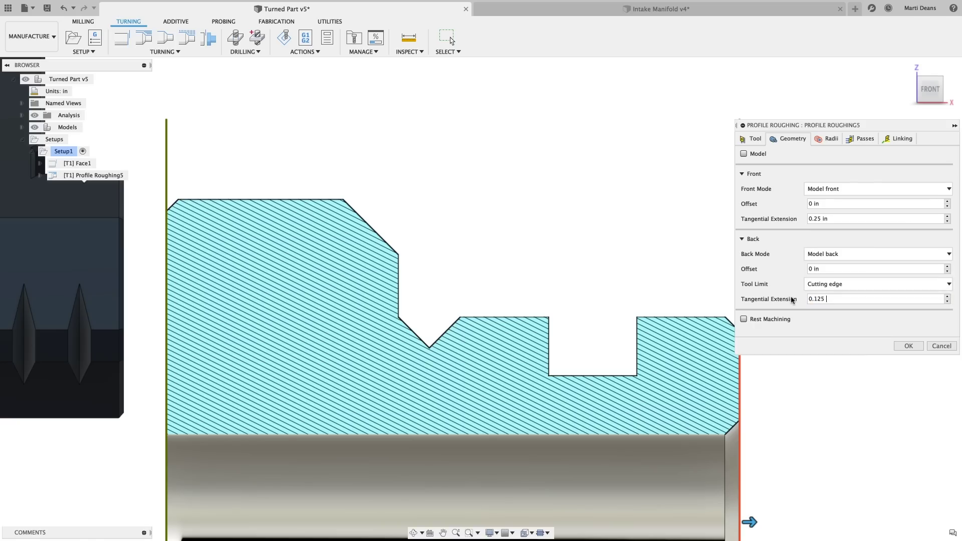
key("Return")
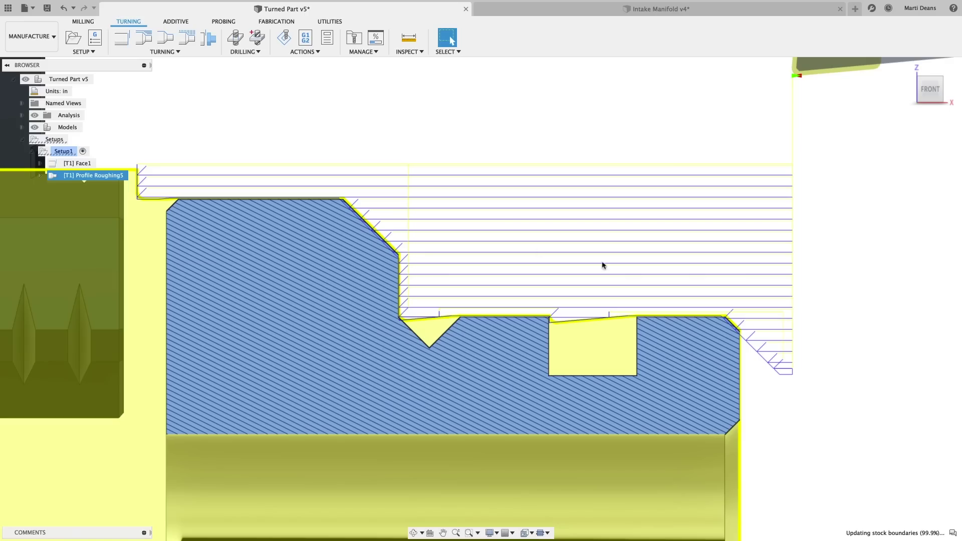
Step: Limit the roughing front and back to the part's picked right-end and left edges
right_click(114, 178)
left_click(120, 186)
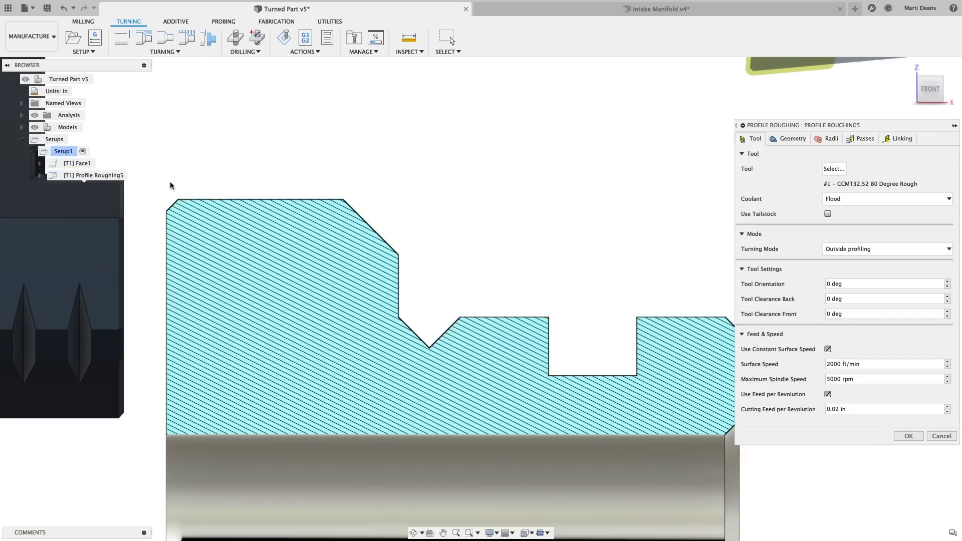
left_click(788, 142)
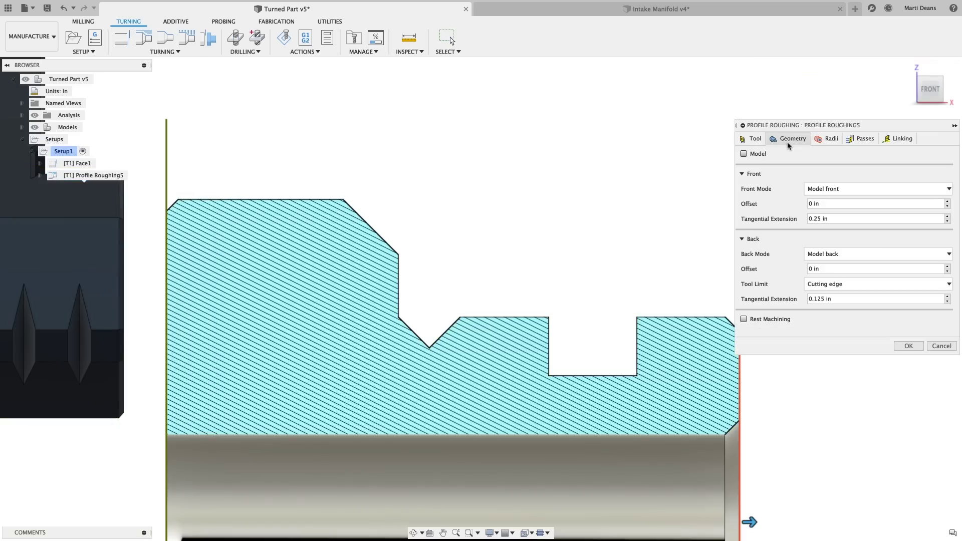
left_click(833, 189)
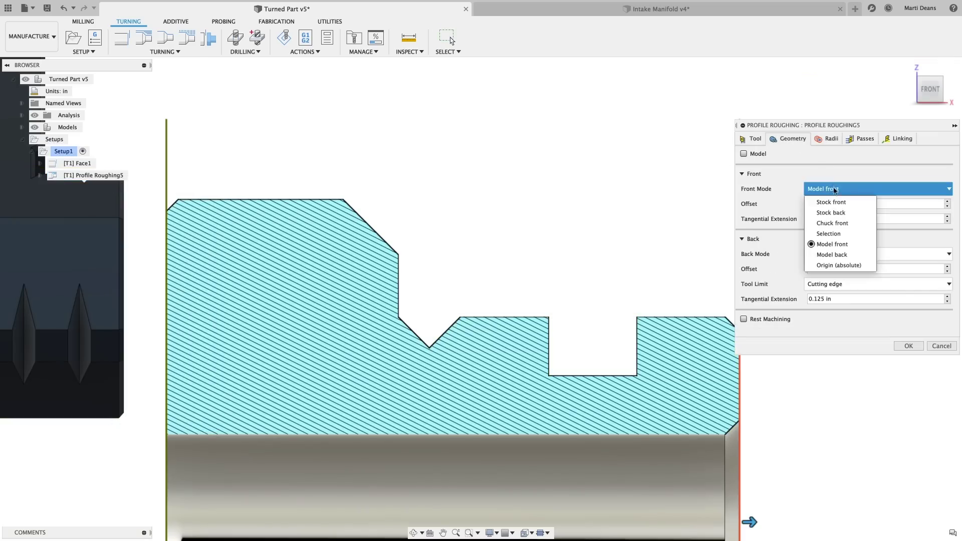
left_click(835, 233)
left_click(727, 326)
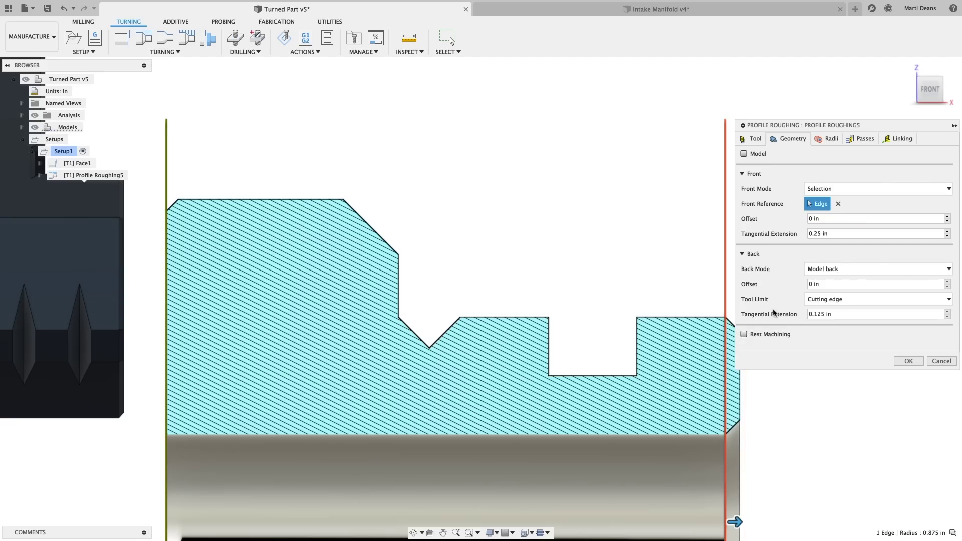
left_click(822, 271)
left_click(829, 313)
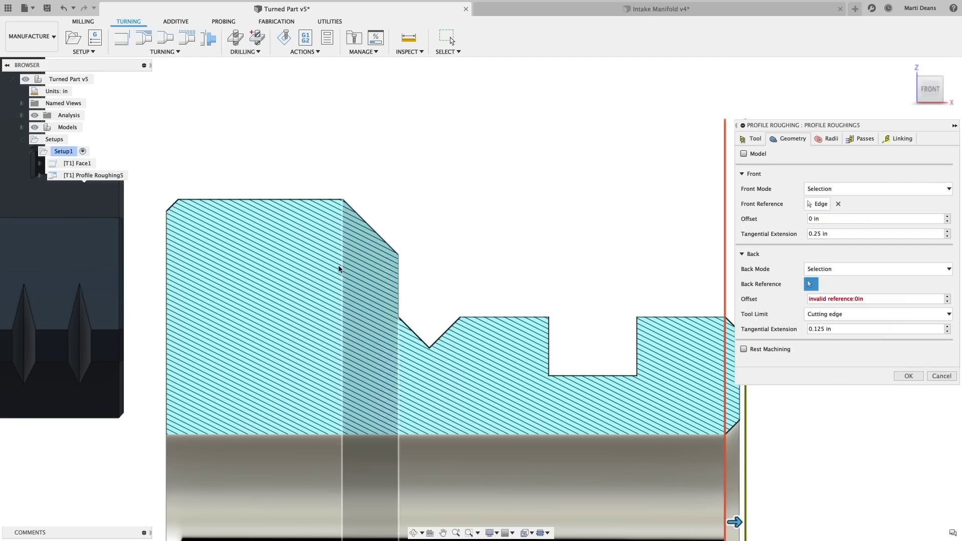
left_click(179, 232)
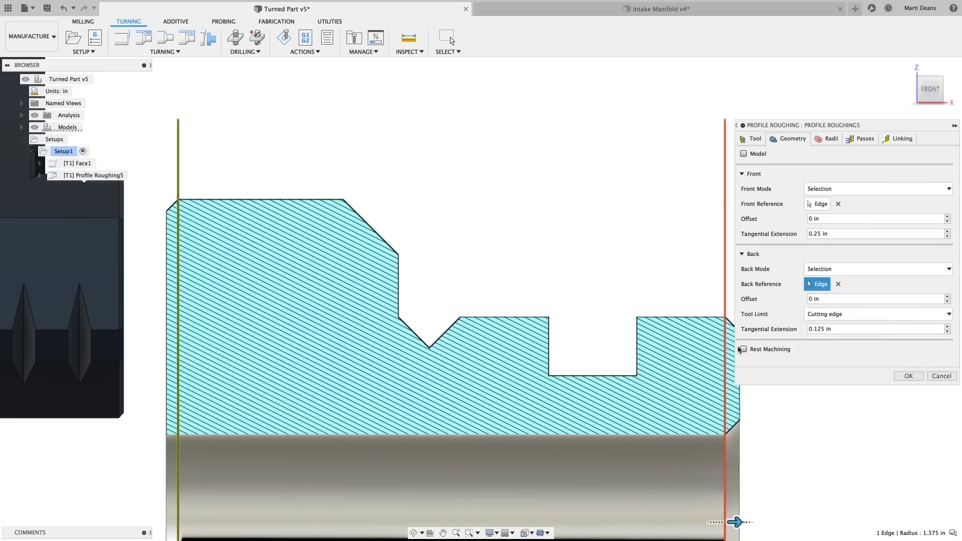
left_click(907, 376)
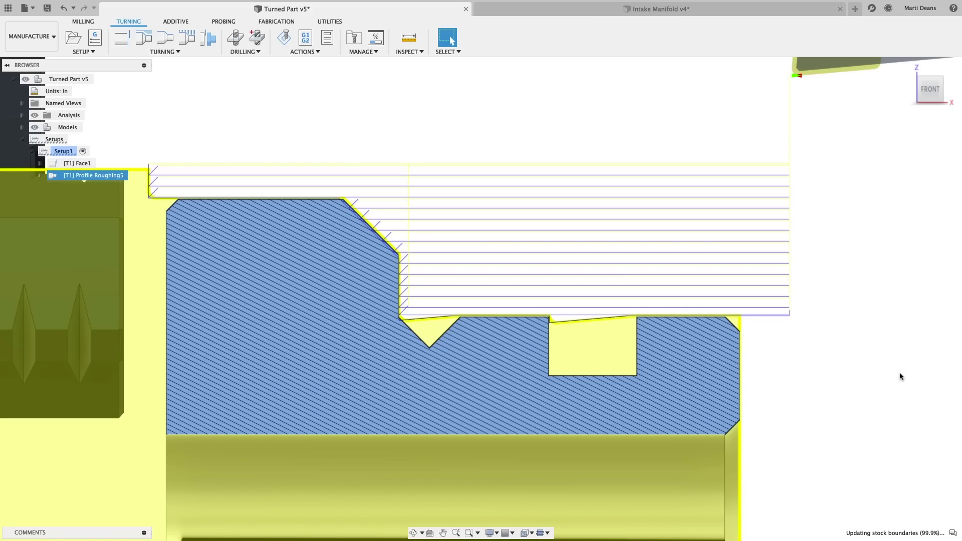
left_click(900, 377)
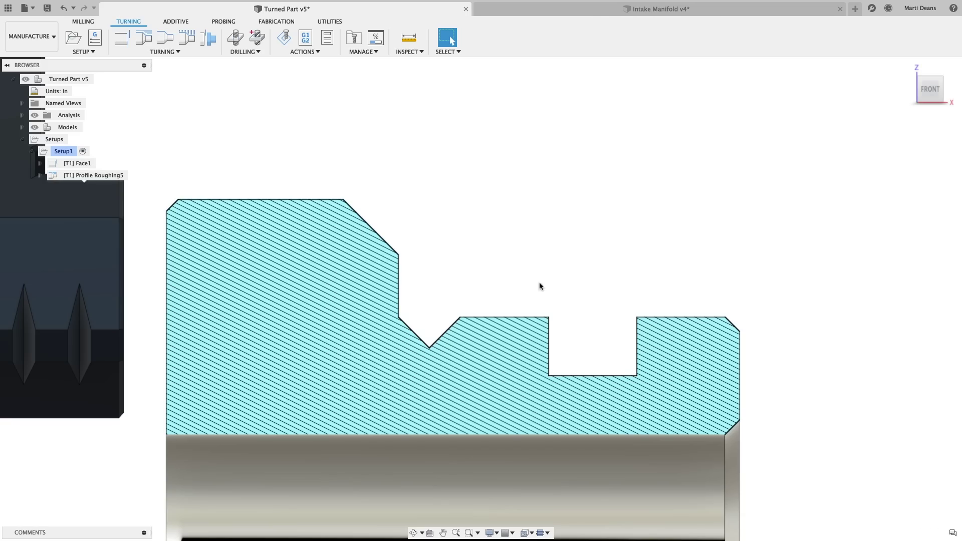
Step: Change Profile Roughing5's cycle to Vertical passes and regenerate the toolpath
right_click(126, 182)
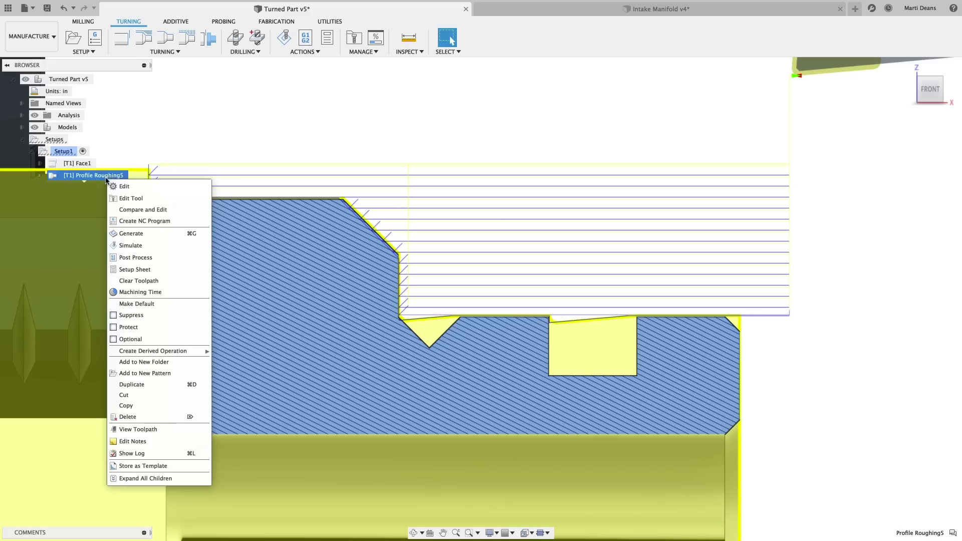
left_click(135, 189)
left_click(863, 139)
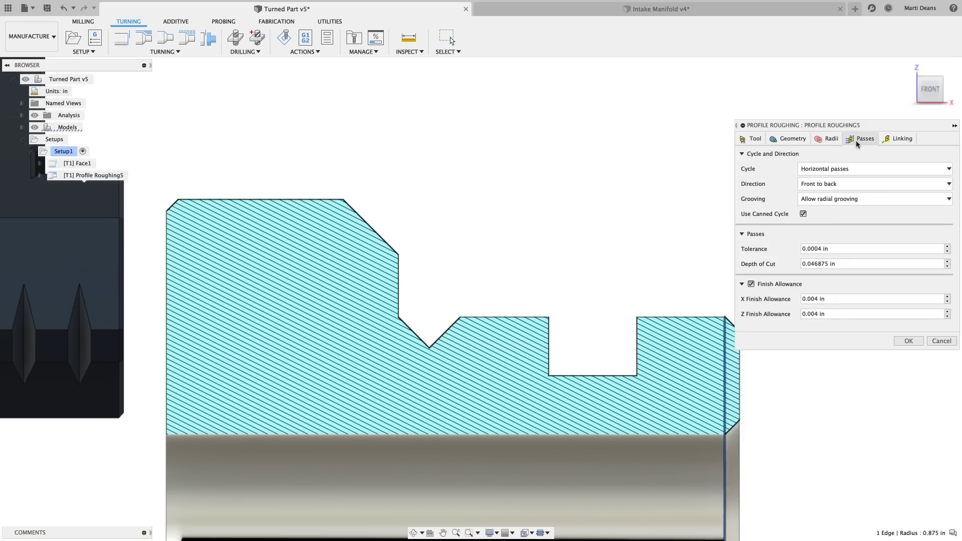
left_click(890, 171)
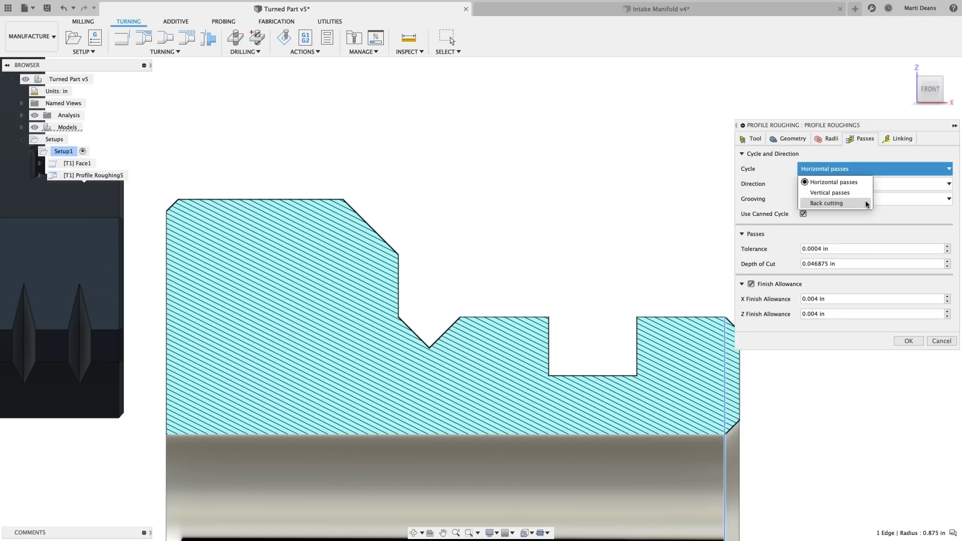
left_click(852, 193)
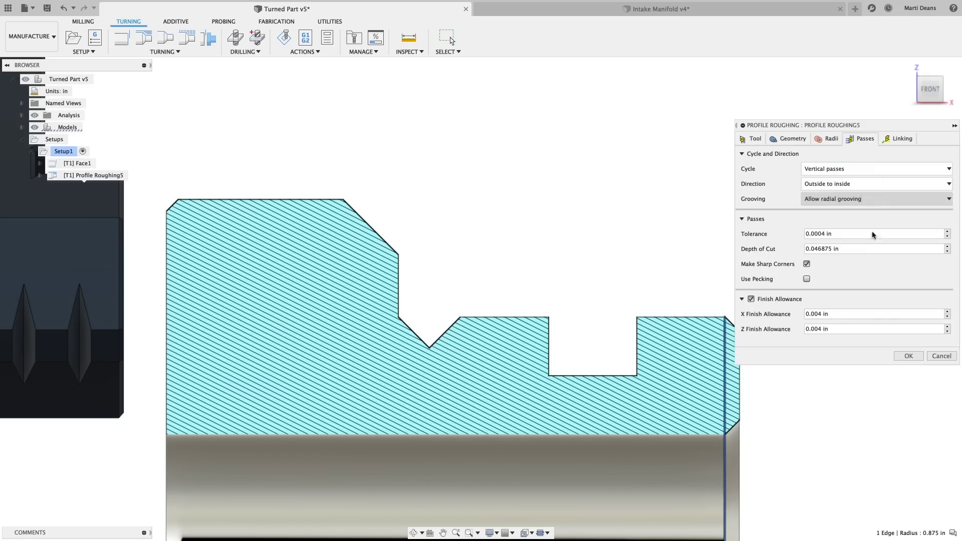
left_click(909, 356)
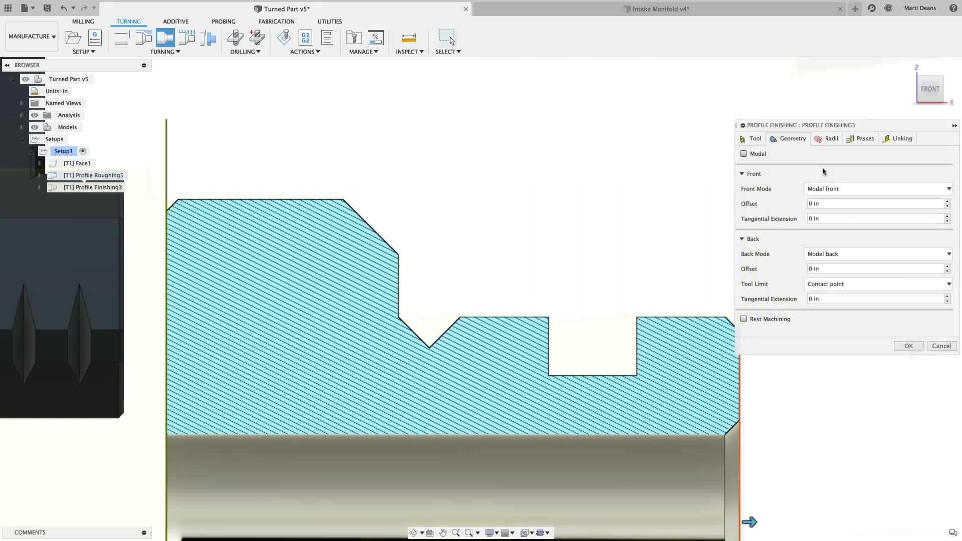
Step: Bound the finishing pass between the picked mid-part step edge and the chamfer's upper edge
left_click(877, 189)
left_click(882, 232)
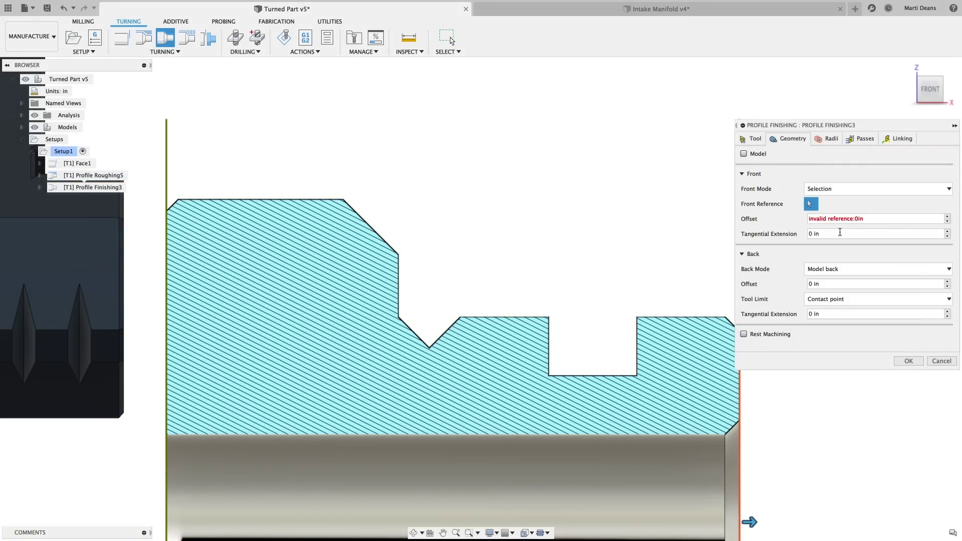
left_click(400, 263)
left_click(877, 269)
left_click(834, 312)
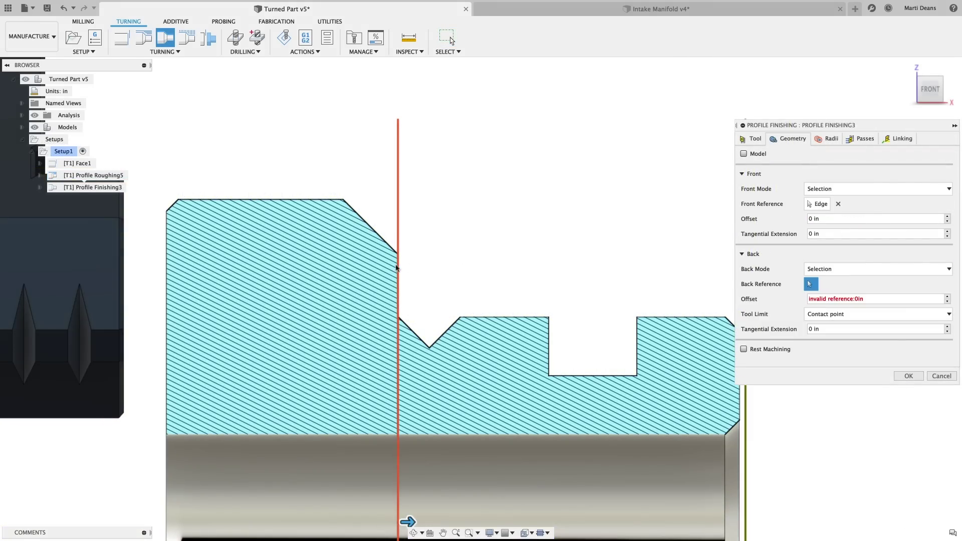
left_click(343, 267)
Step: Turn on Leave Allowance for the finish pass and generate the toolpath
left_click(862, 139)
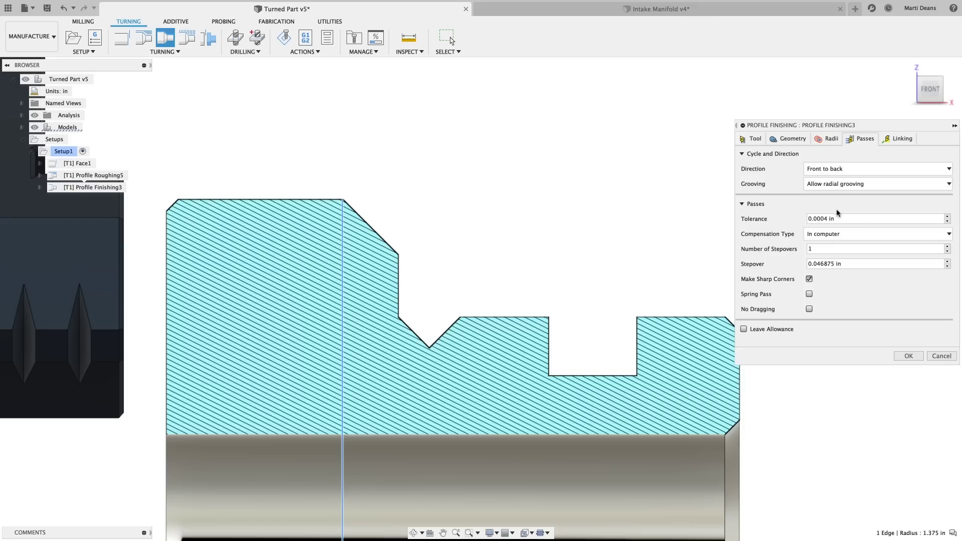
left_click(752, 329)
left_click(818, 345)
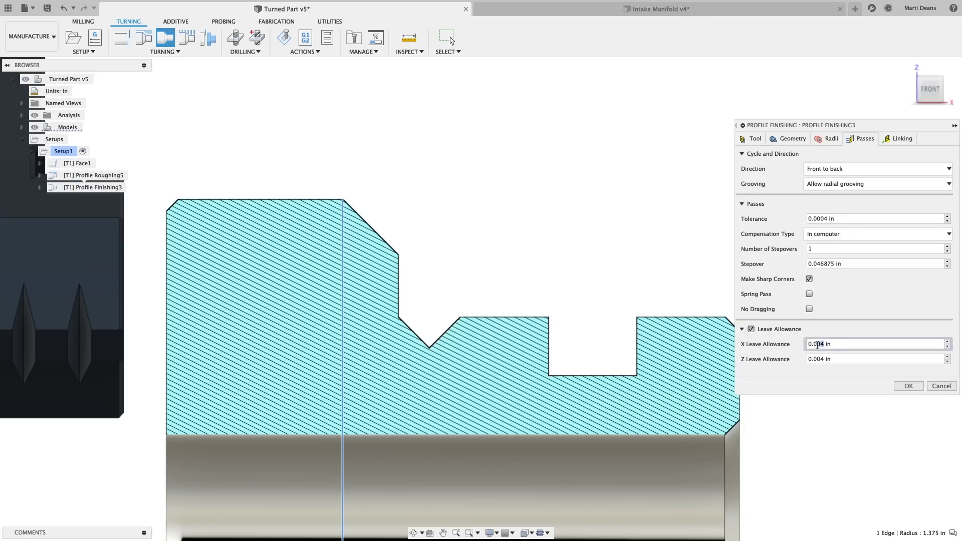
left_click(906, 386)
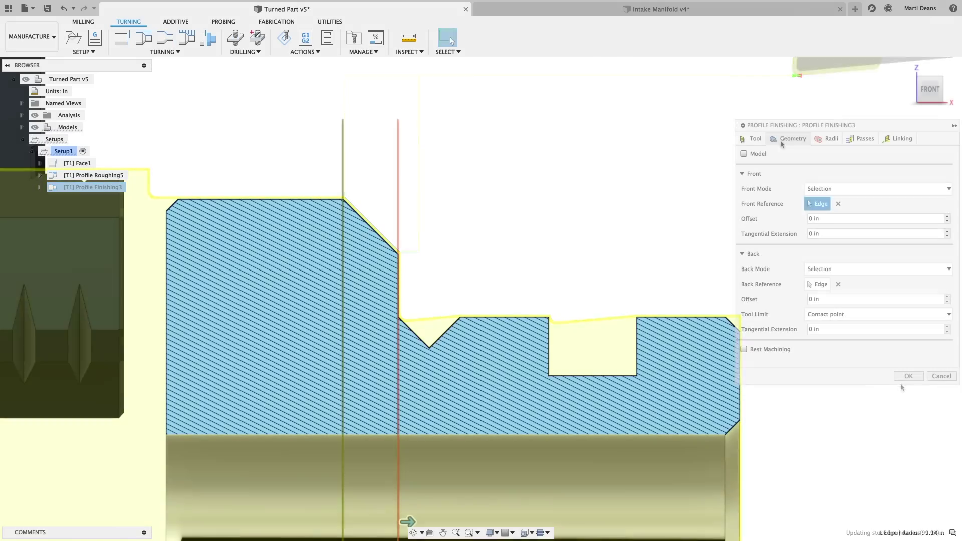
Step: Set the front and back tangential extensions to 0.1 in and regenerate
left_click(811, 234)
type("0.1")
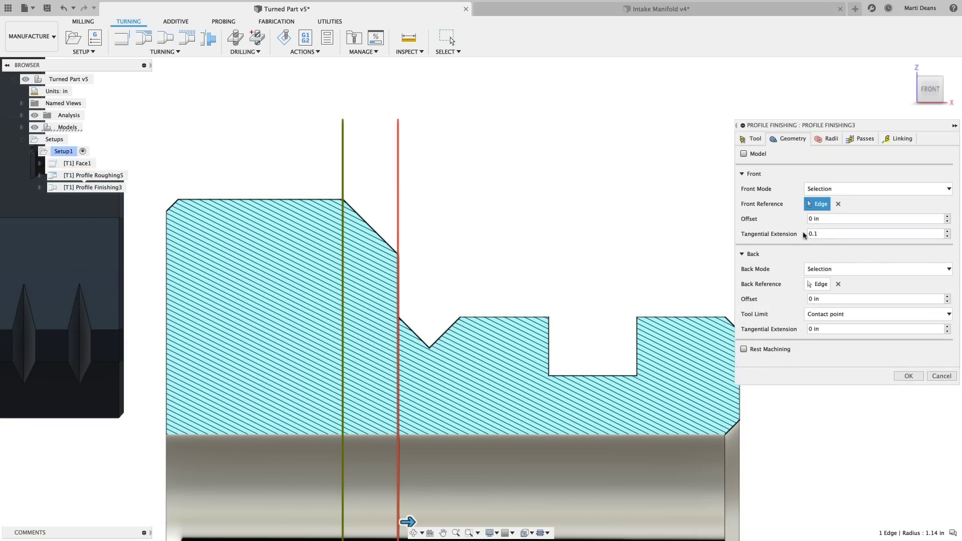
left_click(812, 329)
type("0.1")
left_click(906, 376)
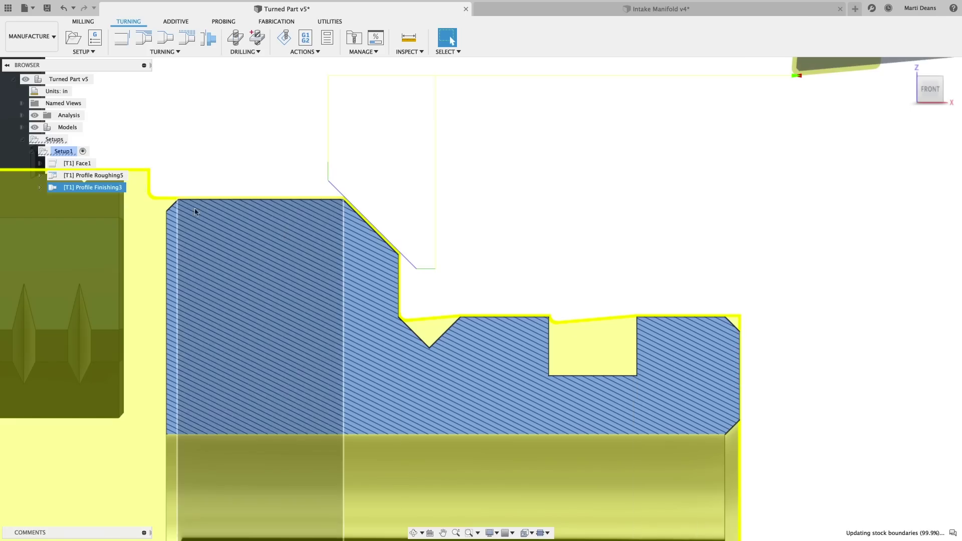
Step: Edit Profile Roughing5 and review its Geometry tab tool limit and inner radius choices
left_click(118, 176)
right_click(119, 180)
left_click(124, 190)
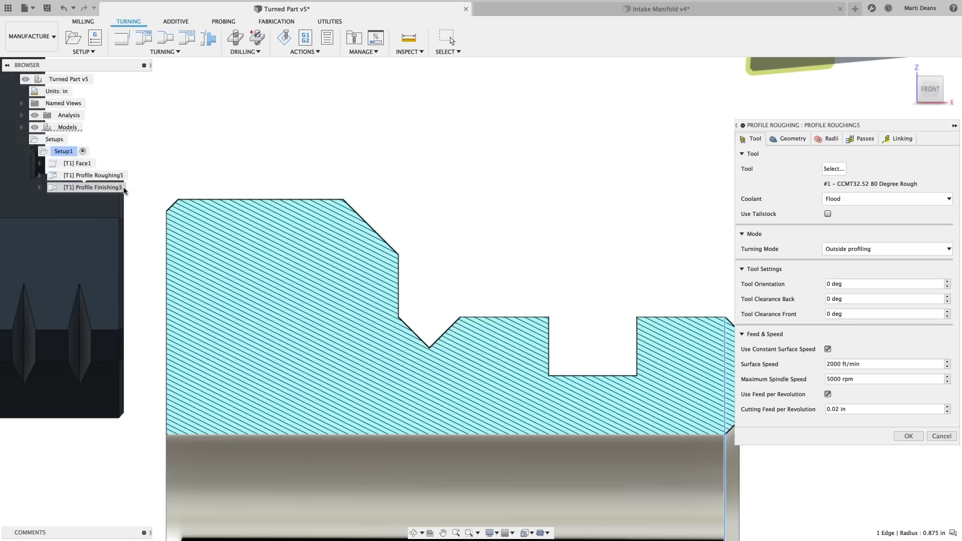
left_click(787, 140)
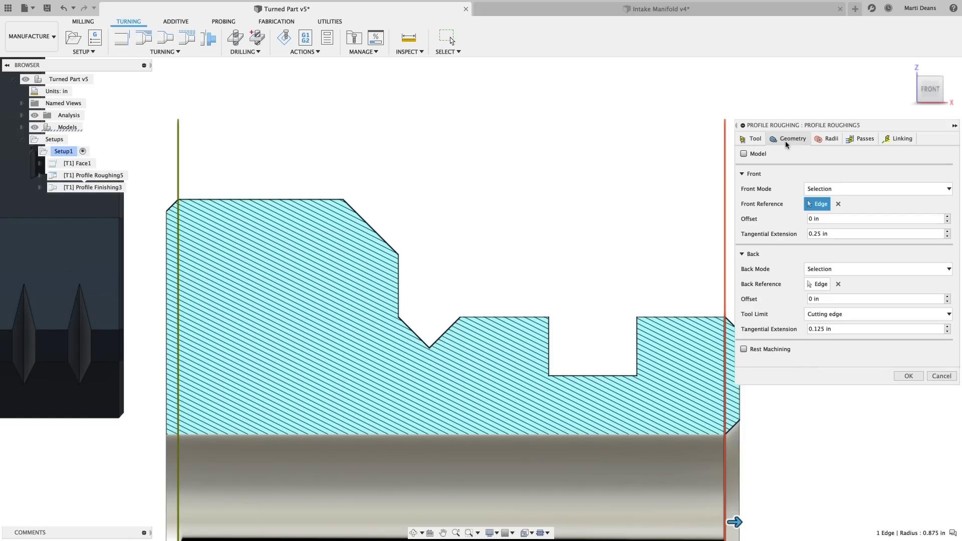
left_click(907, 316)
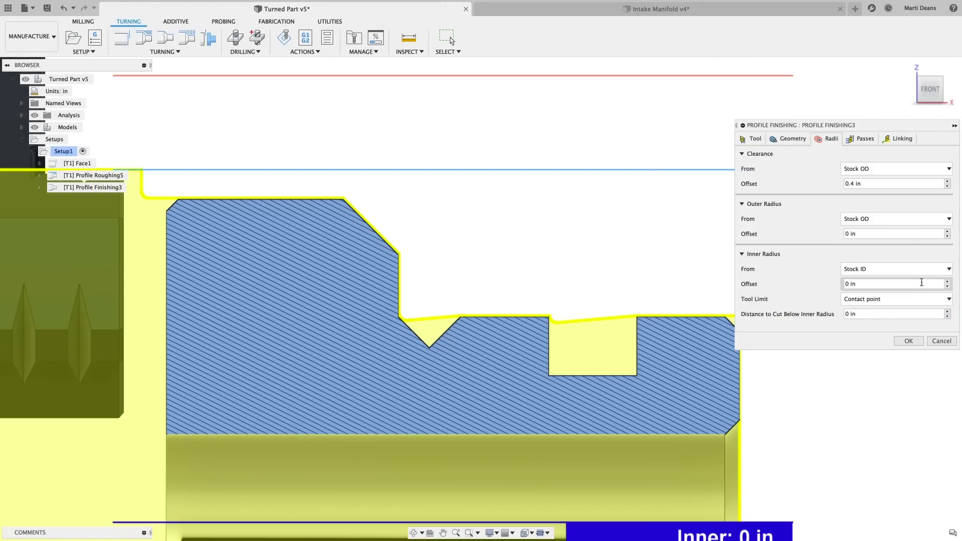
left_click(925, 299)
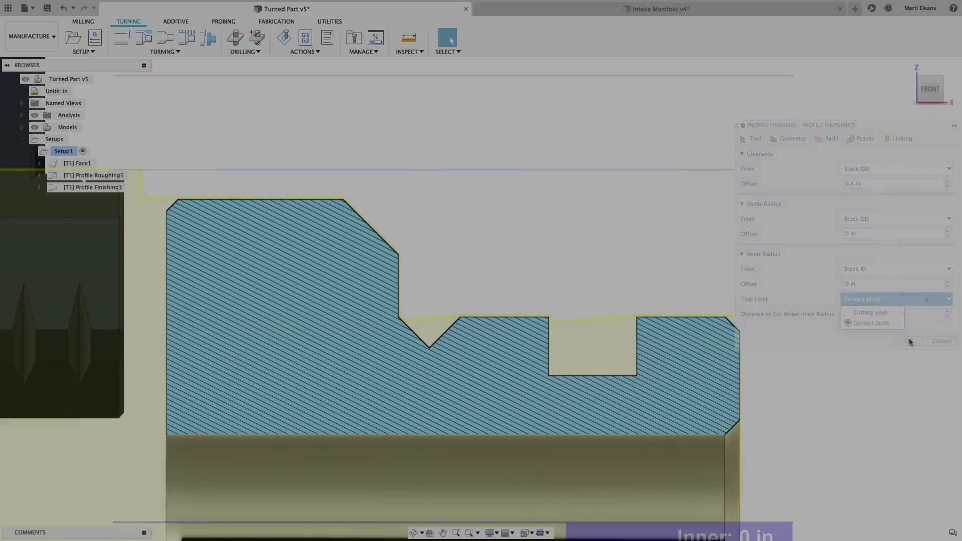
Step: Close the Profile Finishing3 settings after comparing the inner radius tool limit options
left_click(909, 341)
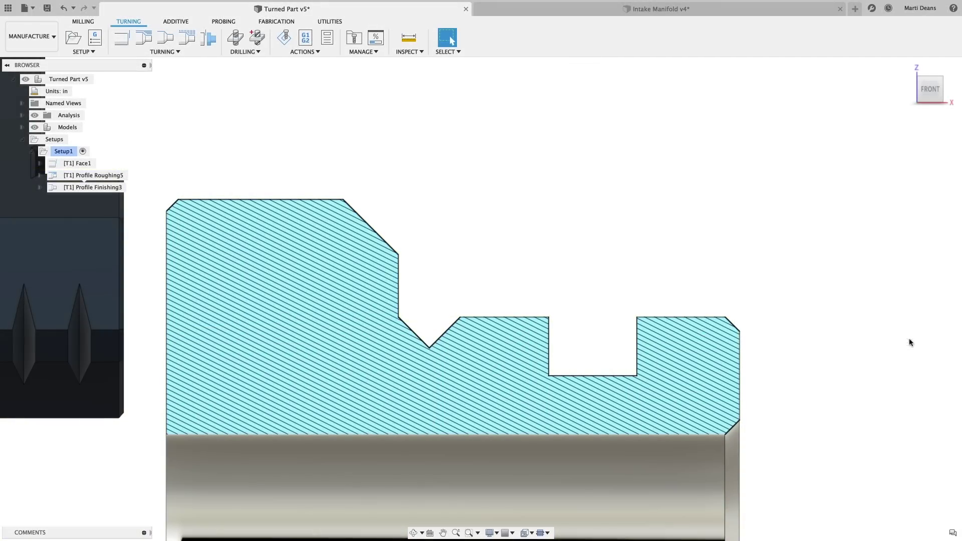
right_click(114, 178)
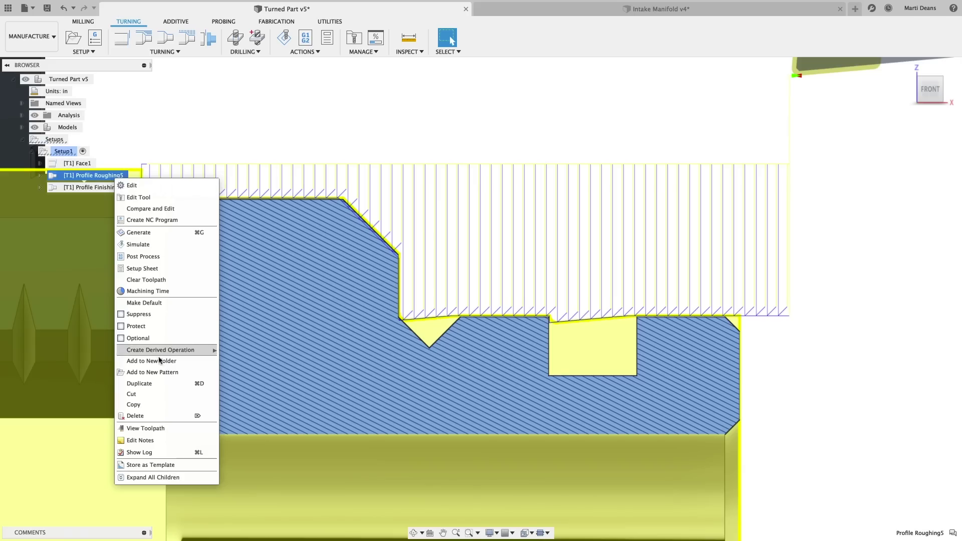
Step: Duplicate Profile Roughing5, set the copy's retract distance to 0.1 in, and regenerate
left_click(153, 384)
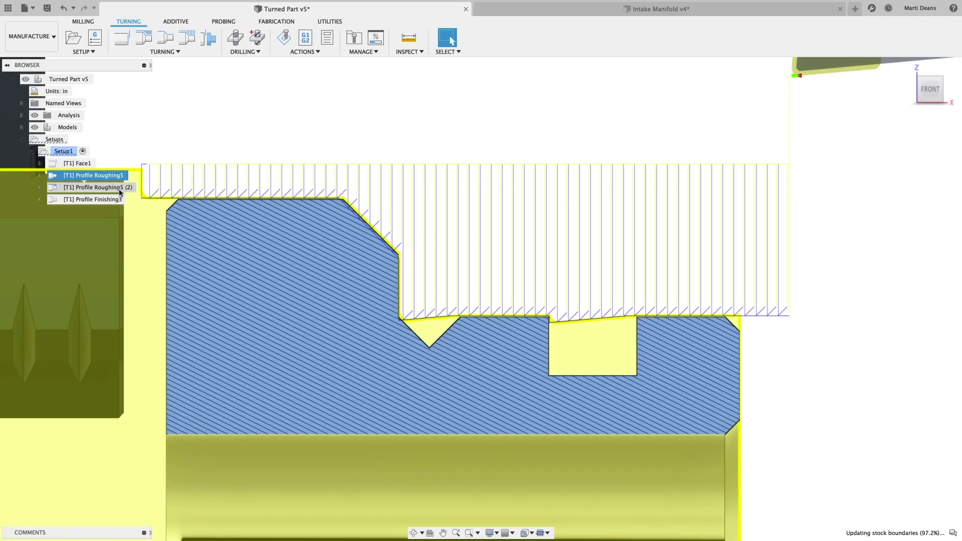
right_click(126, 187)
left_click(129, 197)
left_click(897, 139)
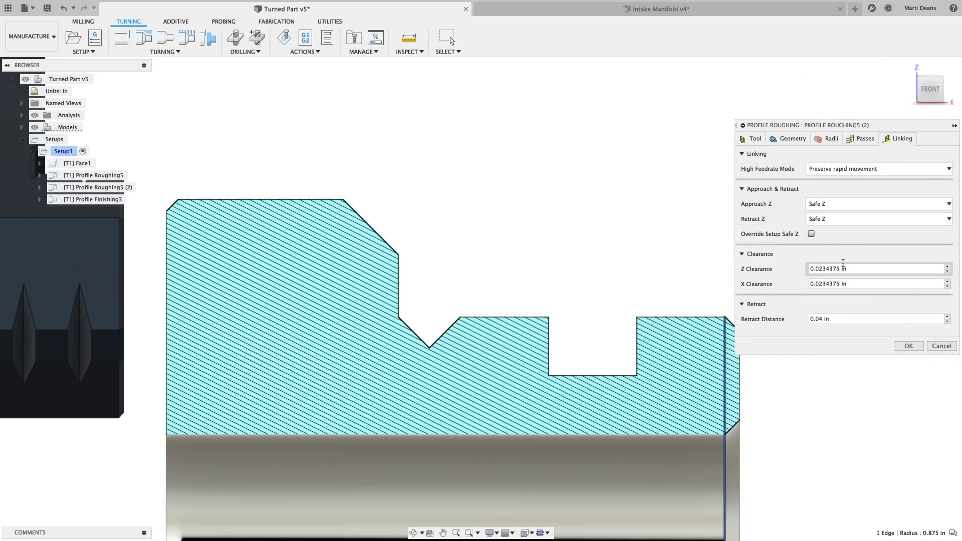
left_click(844, 317)
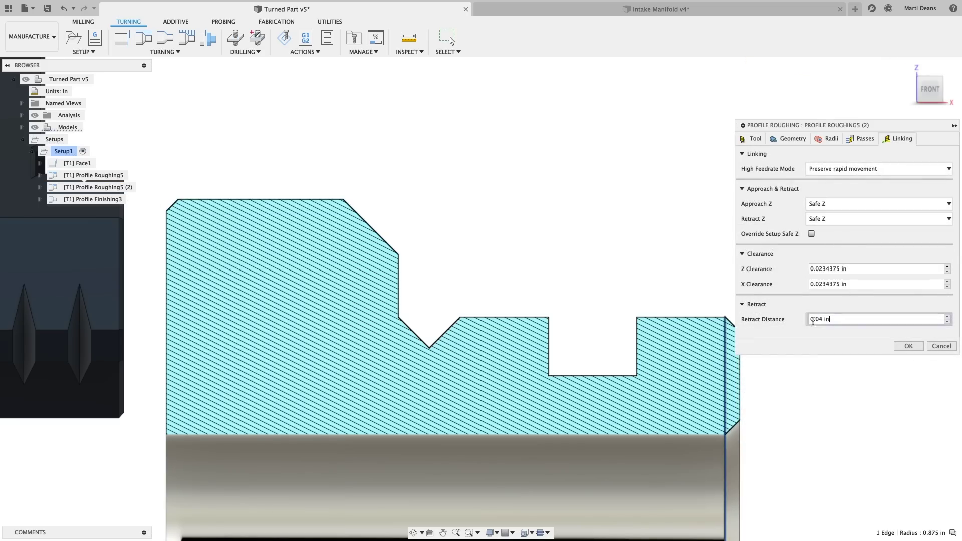
type("0.")
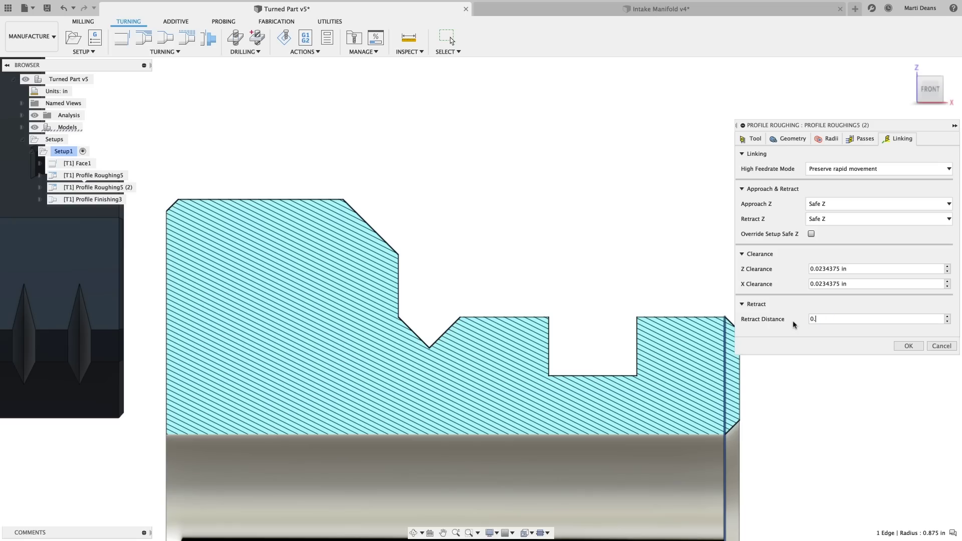
type("1 in")
left_click(911, 347)
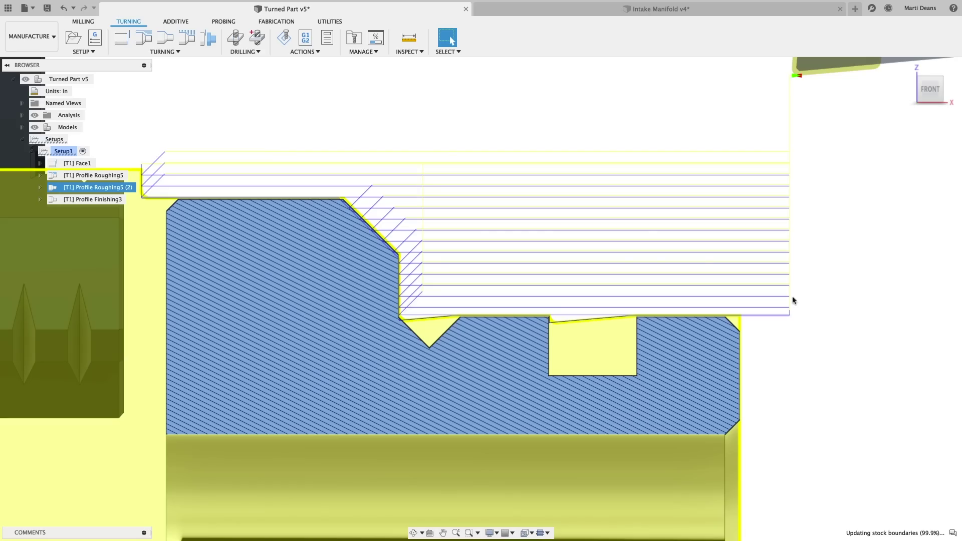
left_click(168, 55)
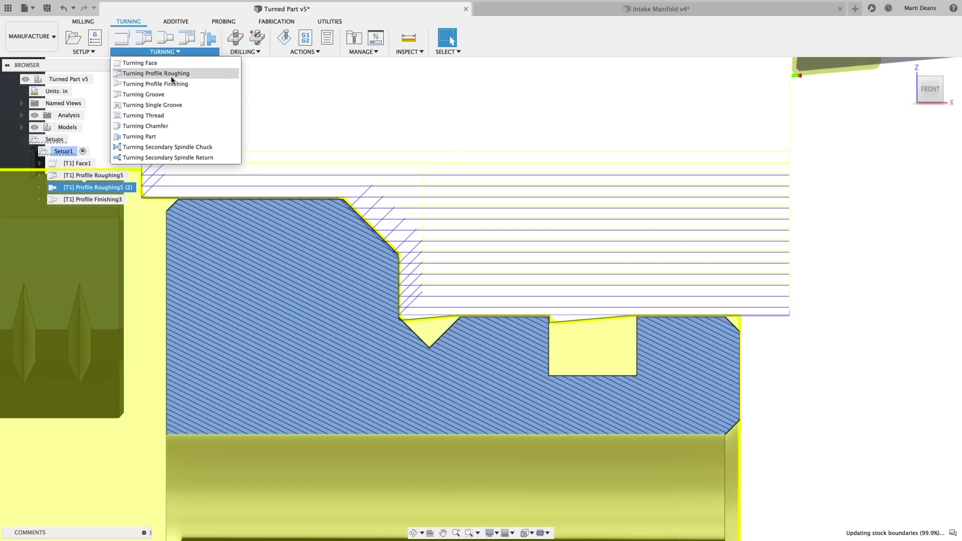
Step: Add a turning profile finishing operation with the 35 degree tool #3 and In control compensation
left_click(228, 84)
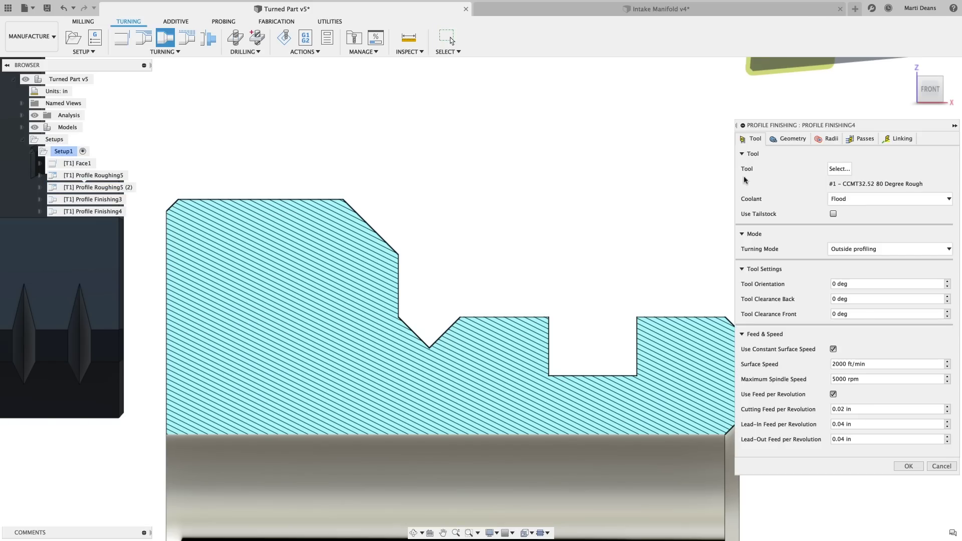
left_click(839, 170)
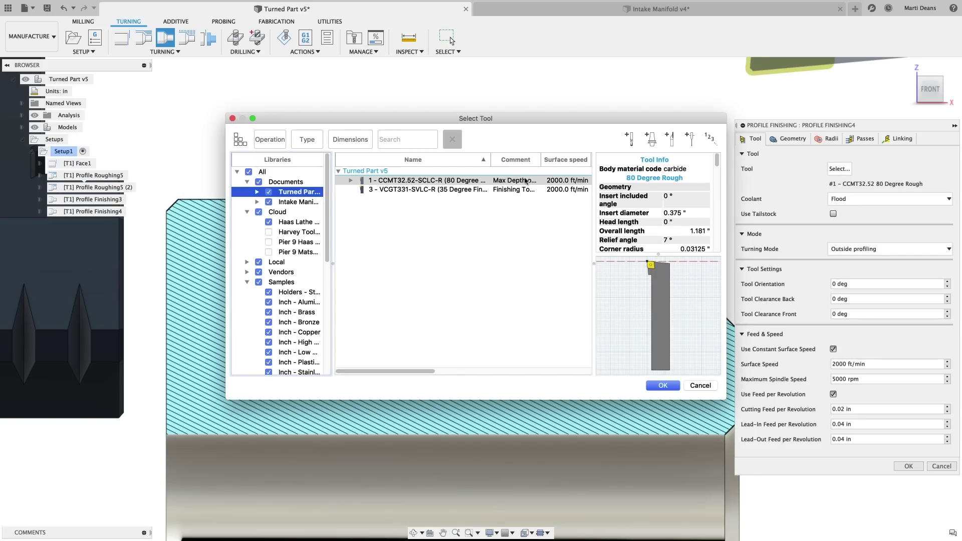
left_click(511, 189)
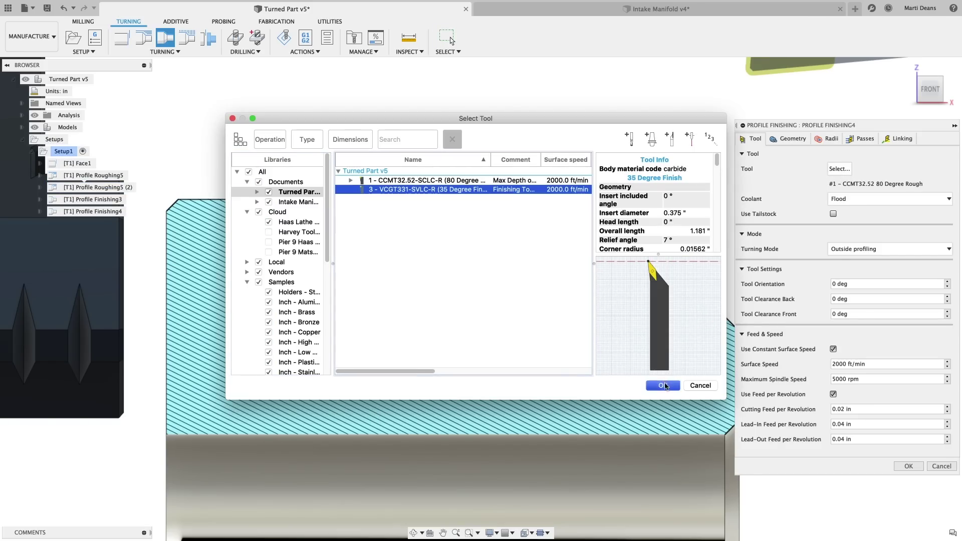
left_click(663, 384)
left_click(863, 139)
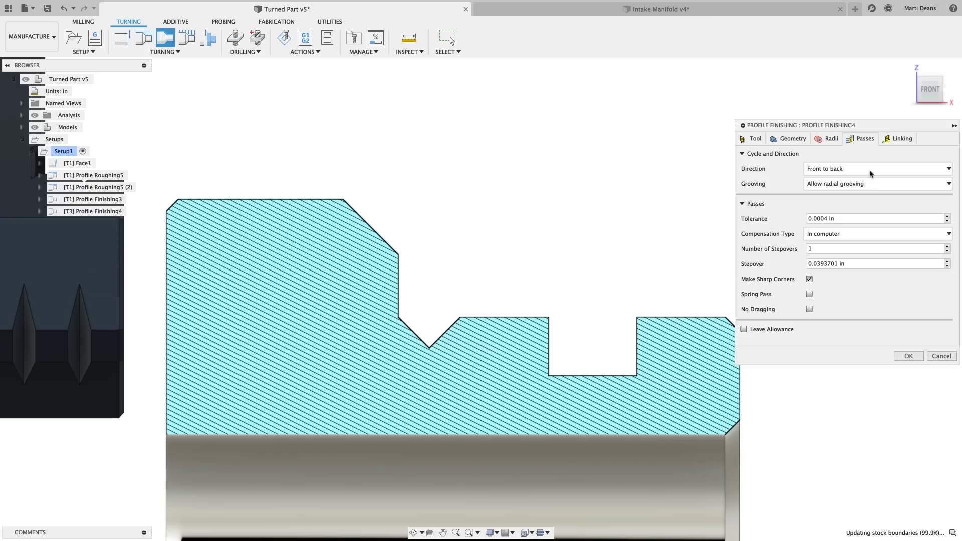
left_click(881, 234)
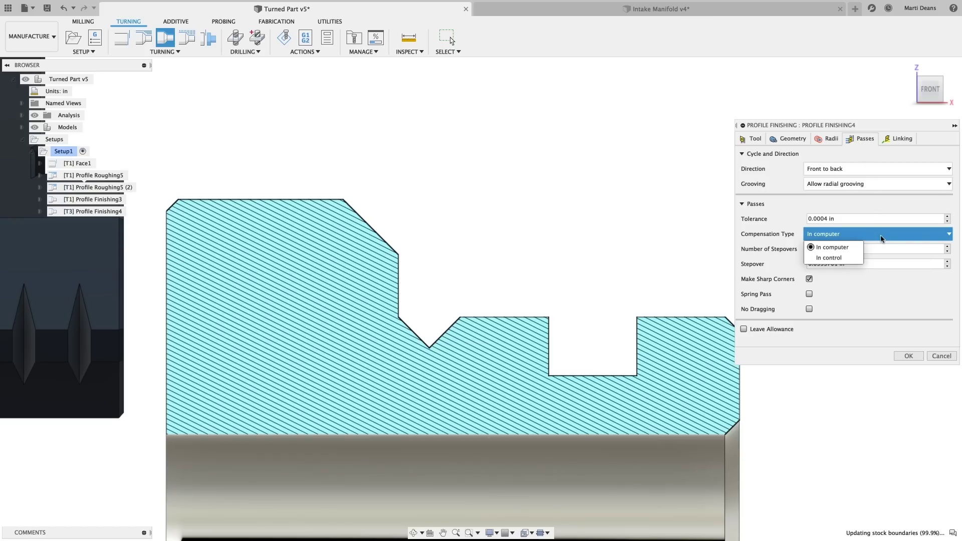
left_click(855, 257)
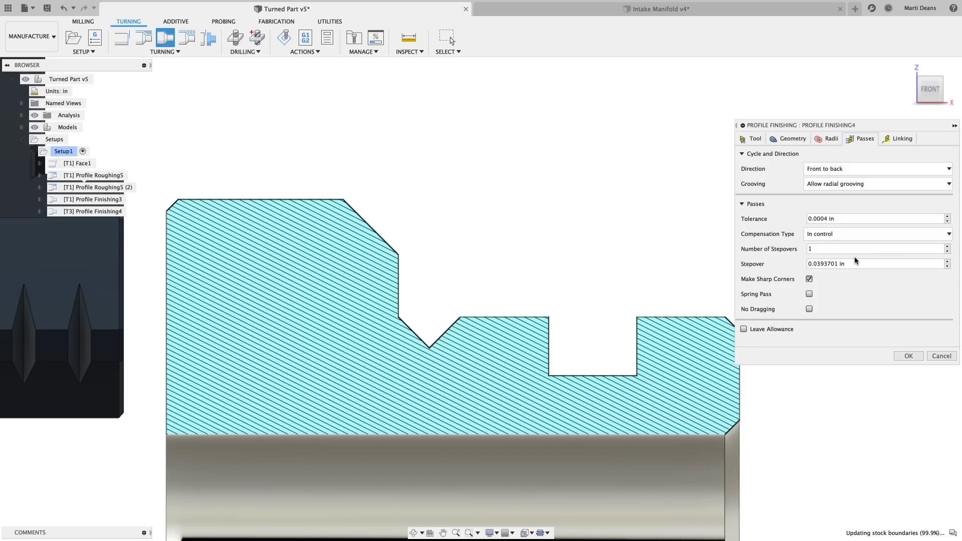
left_click(910, 356)
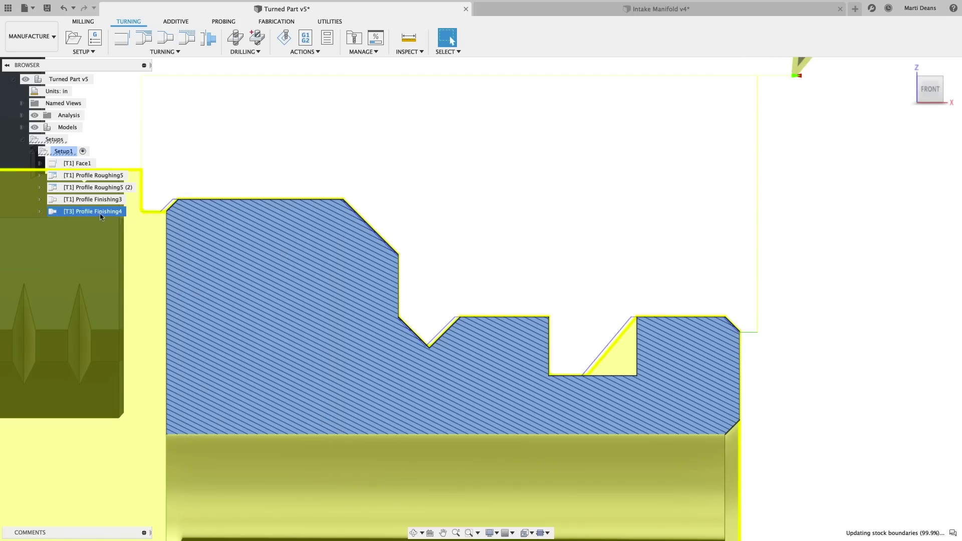
Step: Simulate the Profile Finishing4 toolpath with the programmed point shown
right_click(100, 216)
left_click(145, 282)
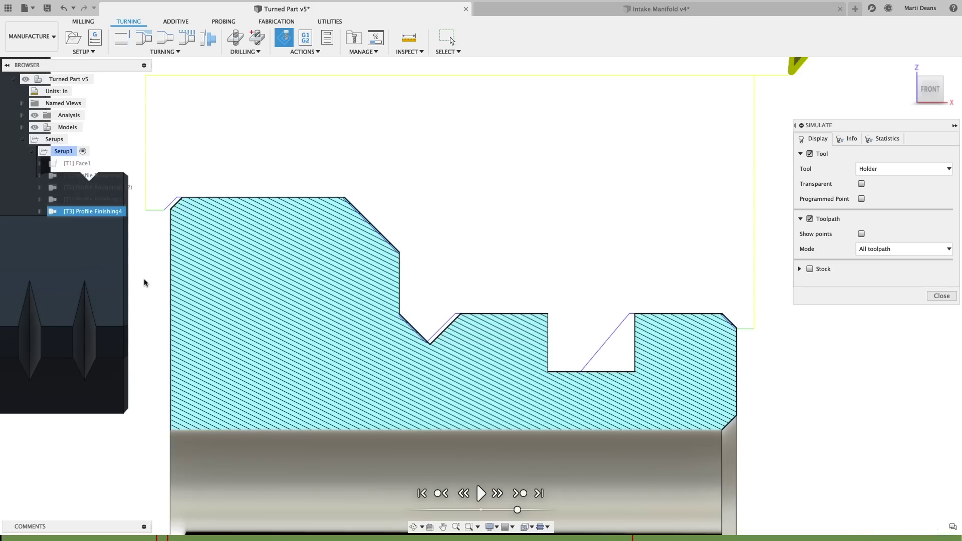
left_click(862, 199)
left_click(480, 495)
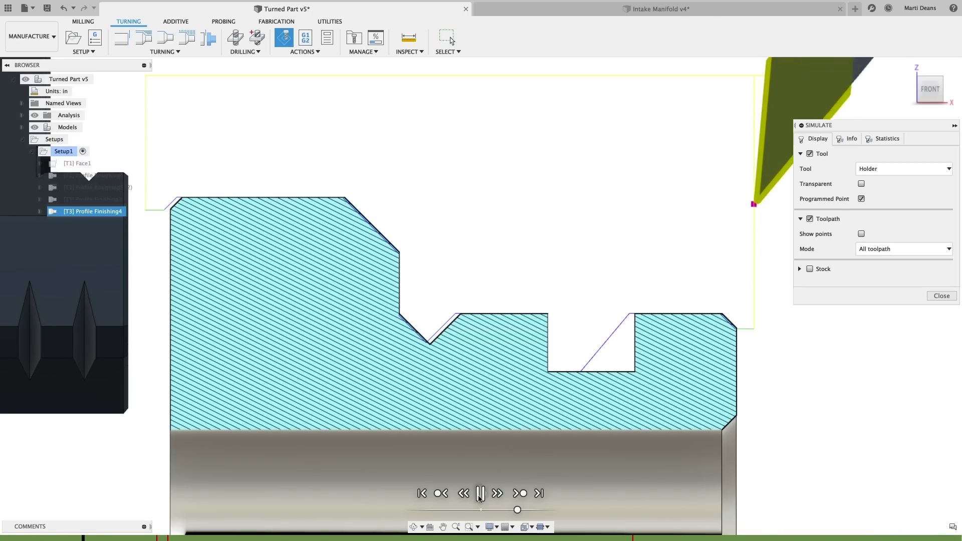
key("Escape")
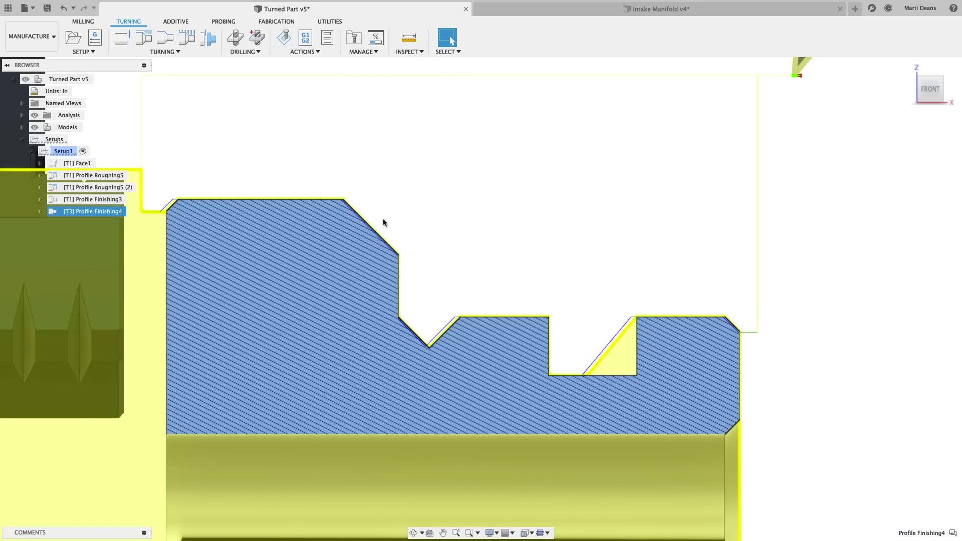
Step: Change the finishing operation's linear lead-in angle to 0 deg and regenerate its toolpath
right_click(97, 211)
left_click(115, 216)
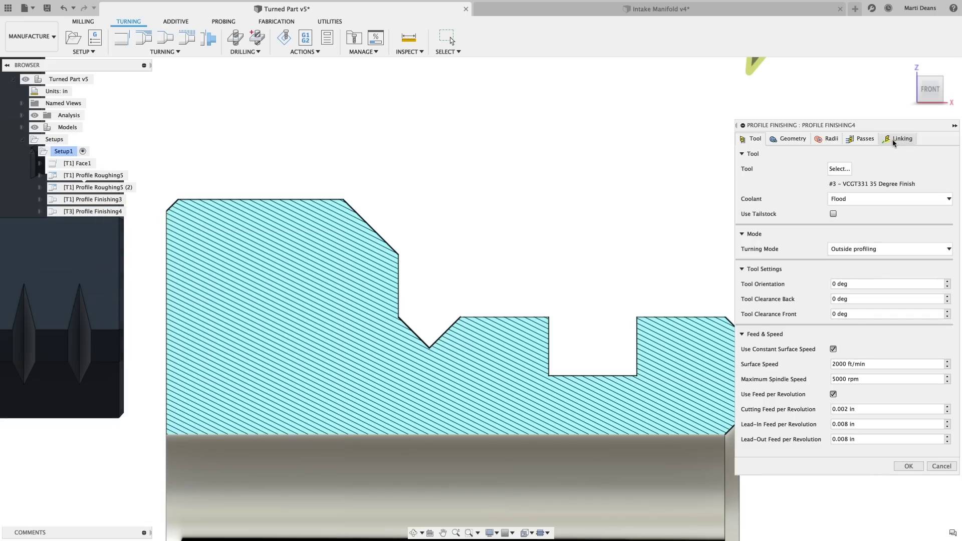
left_click(897, 139)
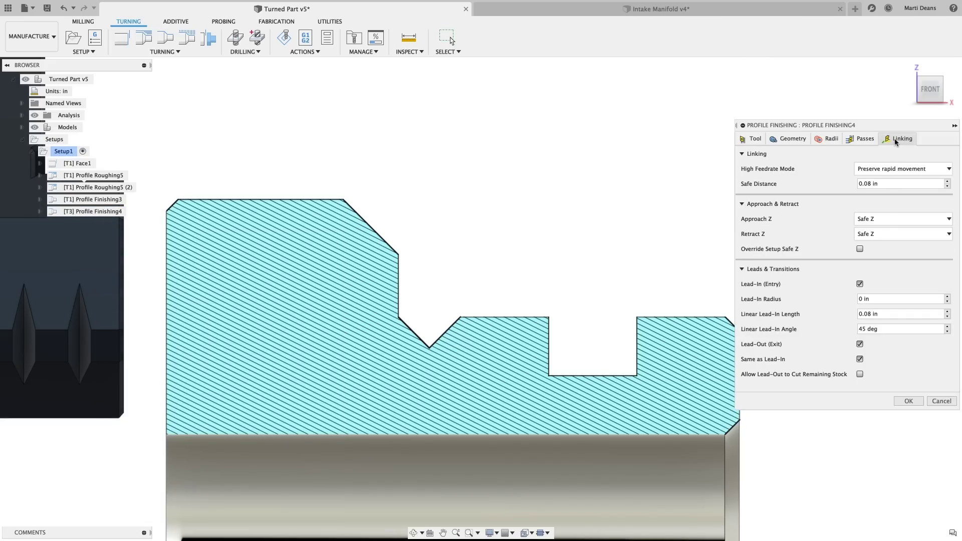
double_click(867, 330)
type("0")
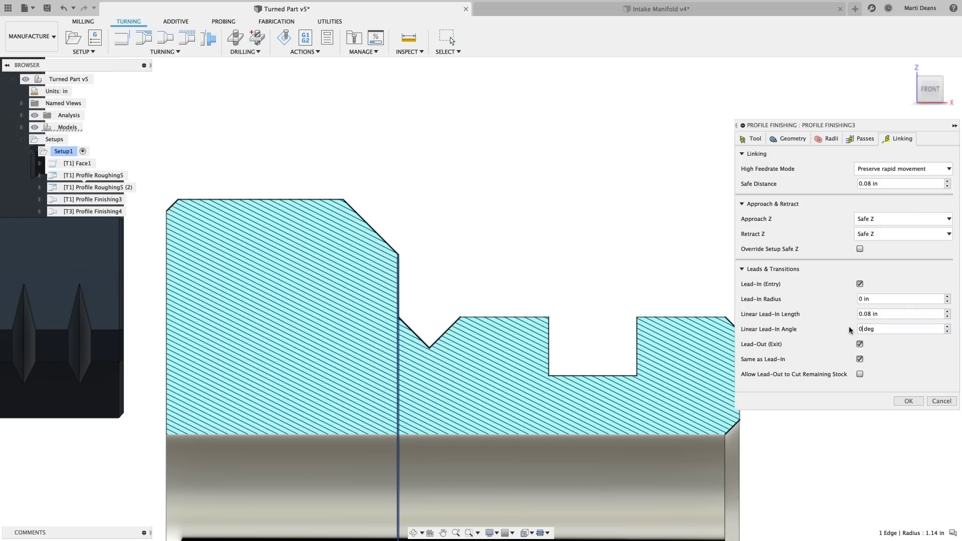
left_click(908, 401)
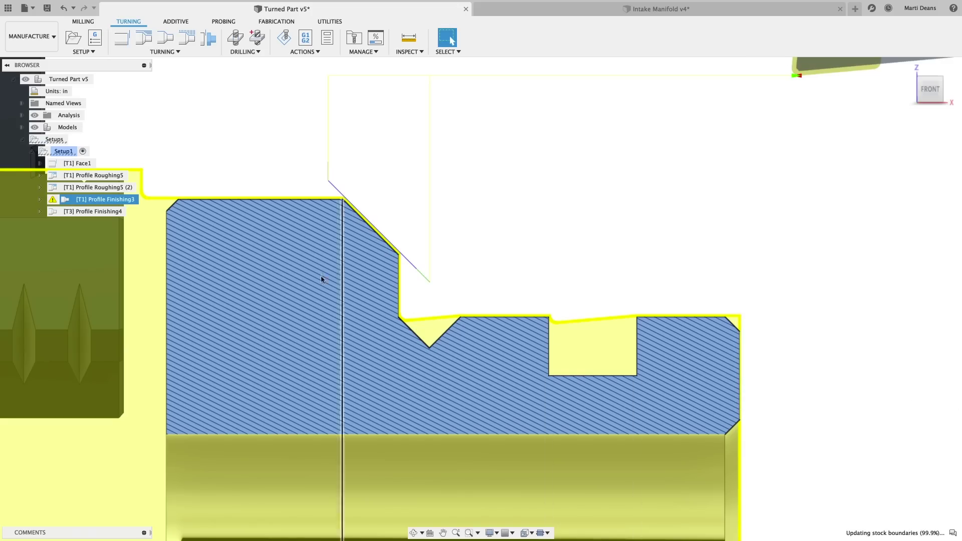
Step: Read the lead-out gouge warning in the Message Log and close it
left_click(52, 200)
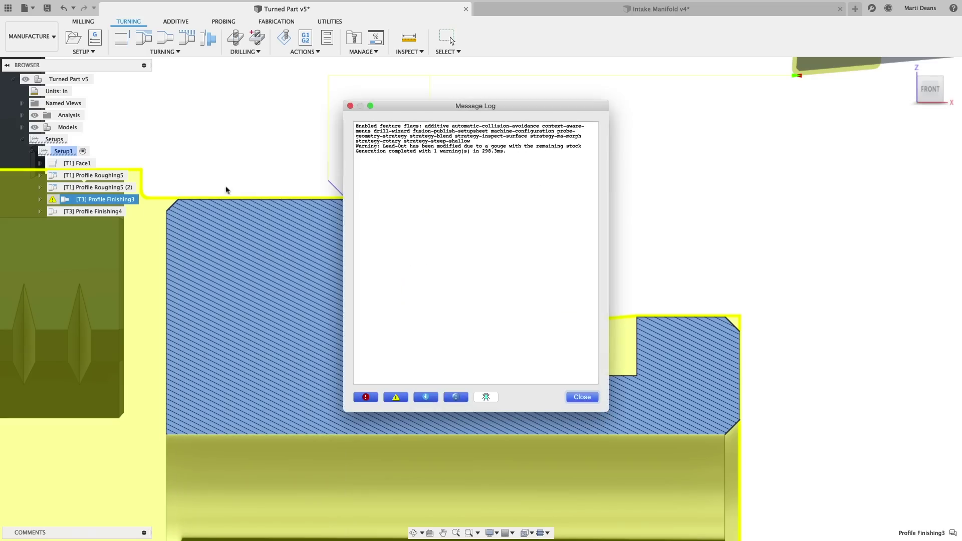
left_click_drag(356, 146, 584, 148)
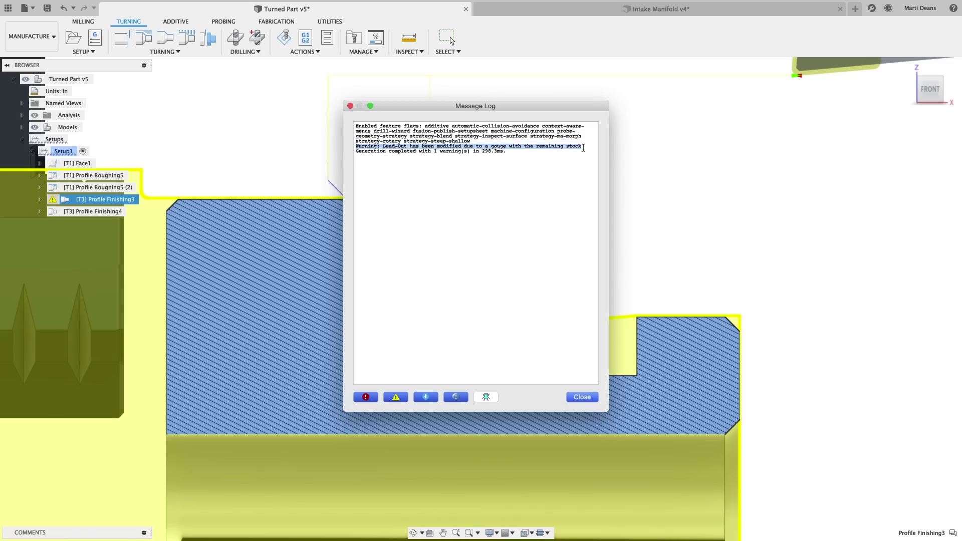
left_click(574, 399)
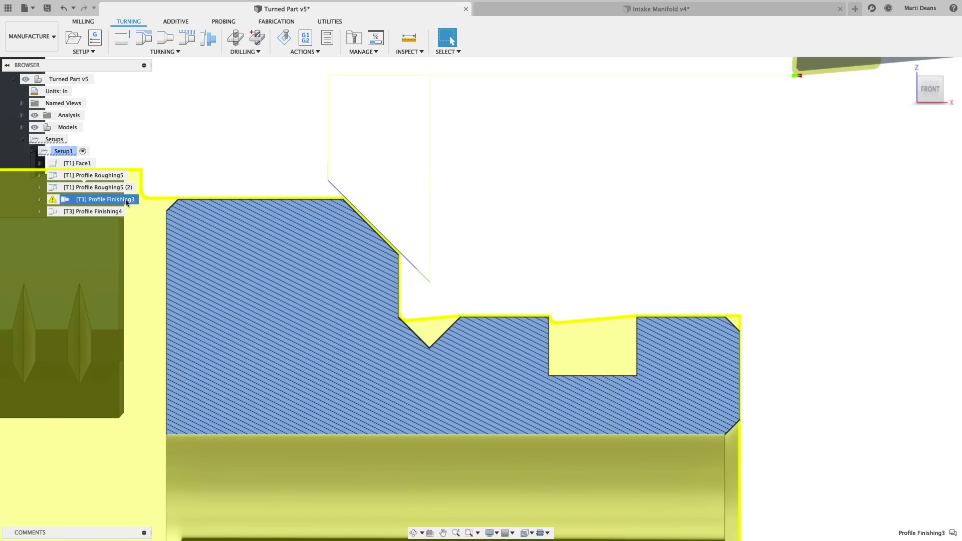
Step: Enable Allow Lead-Out to Cut Remaining Stock on Profile Finishing3 and regenerate
right_click(117, 200)
left_click(129, 210)
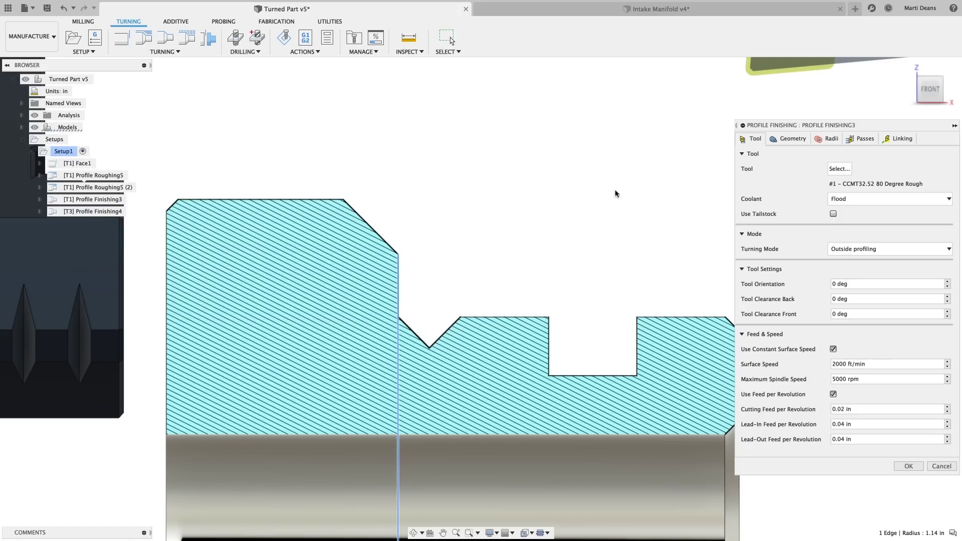
left_click(897, 138)
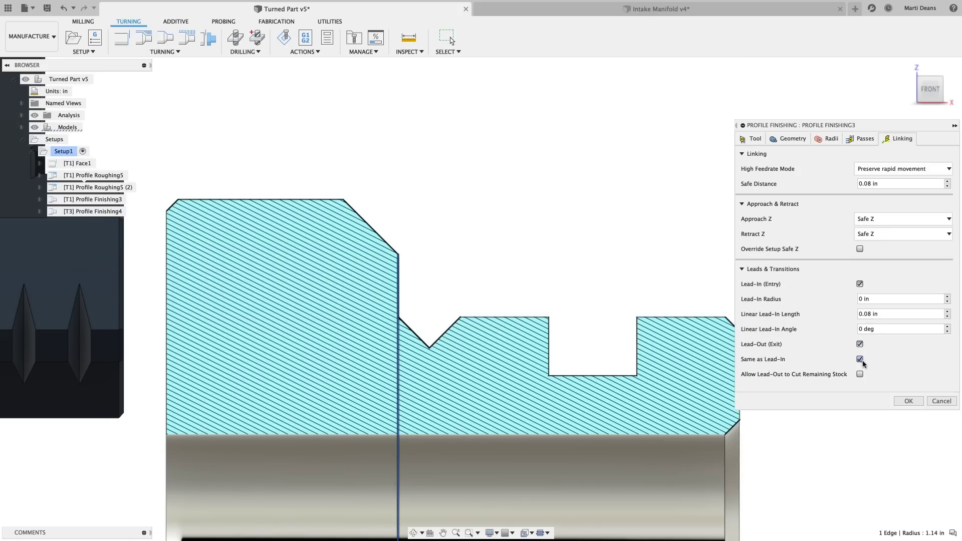
left_click(860, 375)
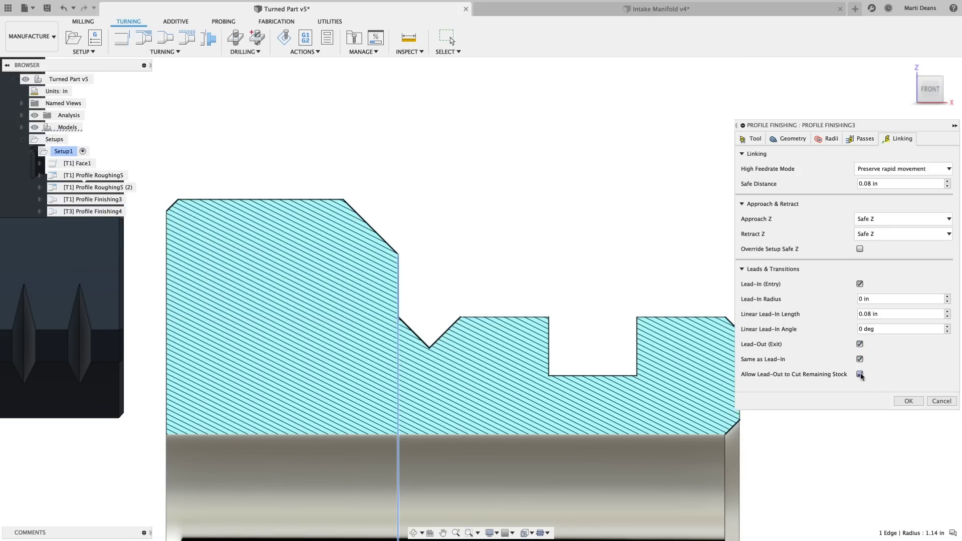
left_click(910, 401)
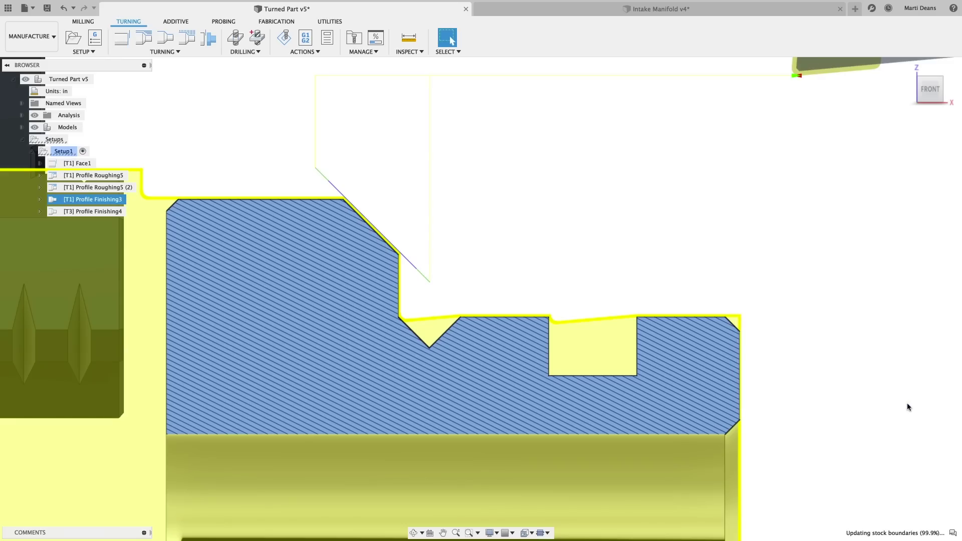
right_click(120, 200)
Step: Set Profile Finishing3's linear lead-in angle to 225 deg and regenerate the toolpath
left_click(140, 209)
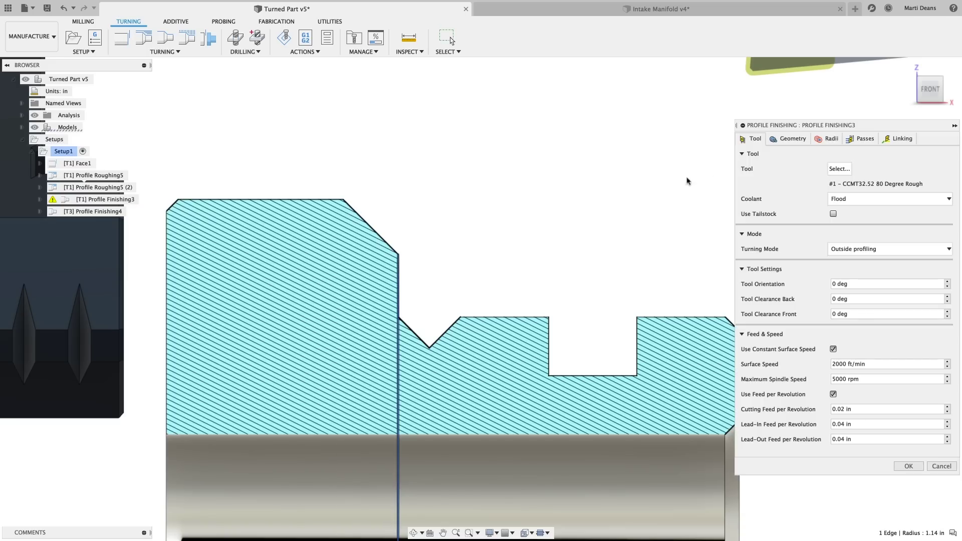
left_click(901, 141)
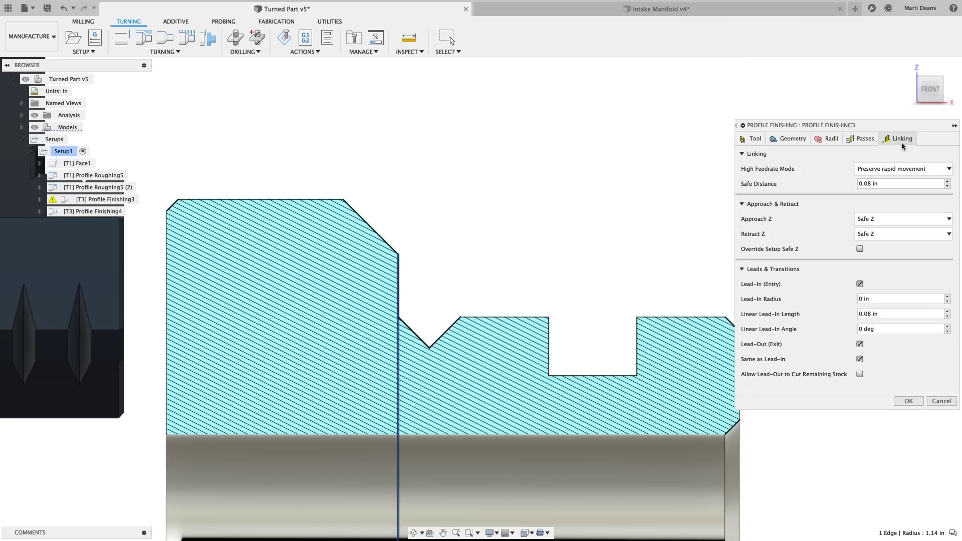
left_click(860, 330)
type("225")
left_click(912, 400)
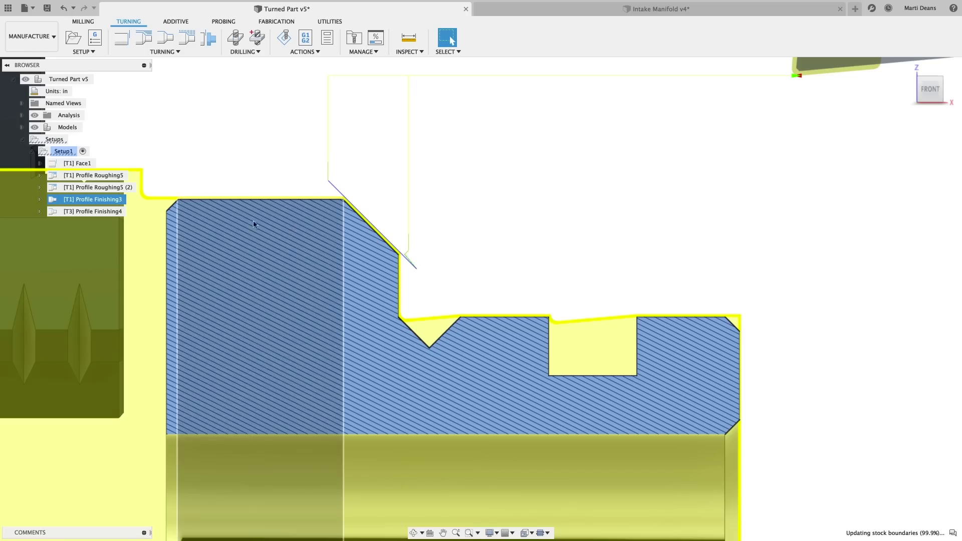
right_click(113, 201)
Step: Give Profile Finishing3 a separate 0 deg lead-out angle, then view the Radial Extension toolpath
left_click(134, 208)
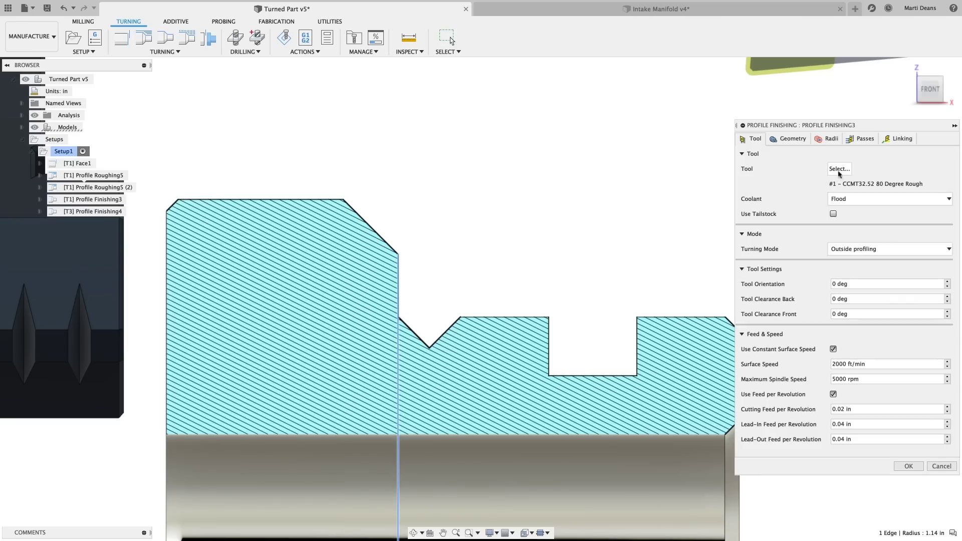
left_click(902, 139)
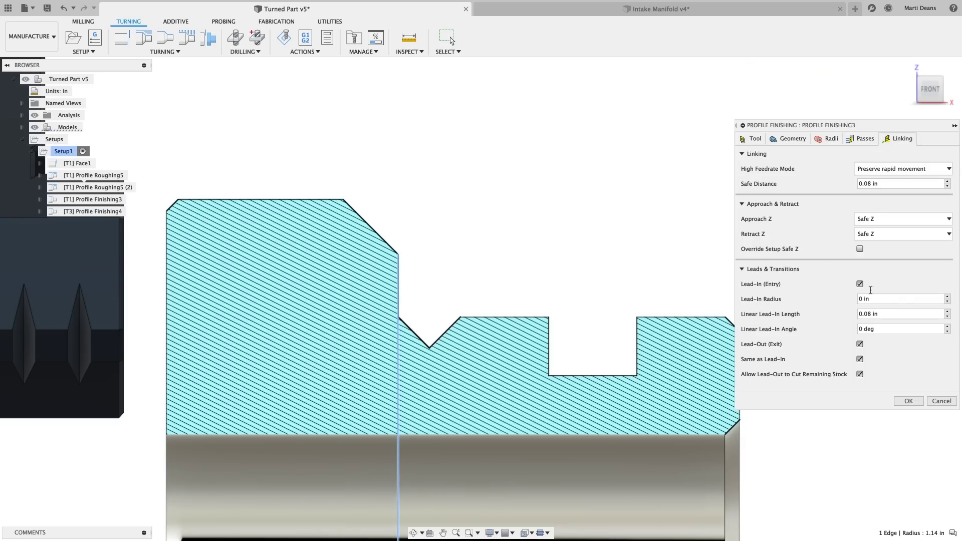
left_click(860, 359)
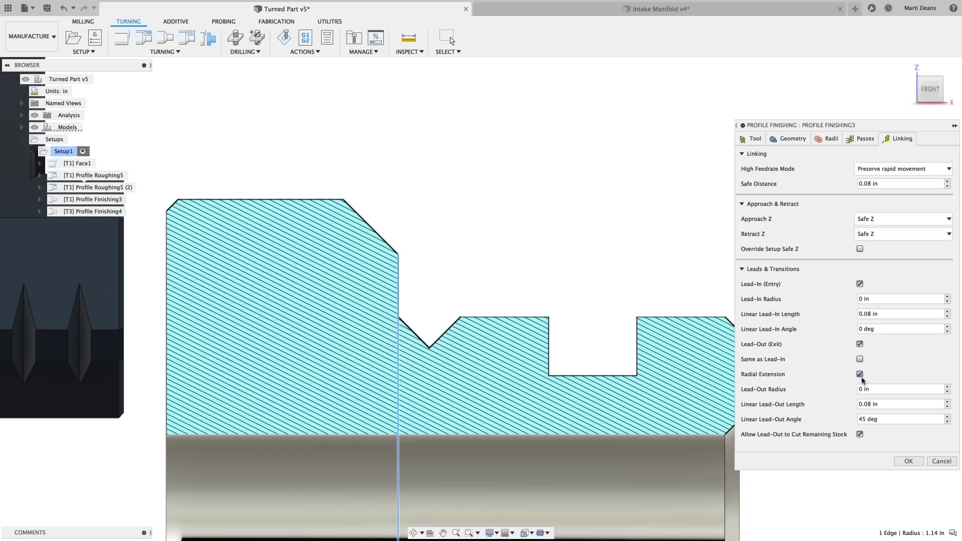
left_click(860, 419)
type("0")
key("Return")
left_click(908, 461)
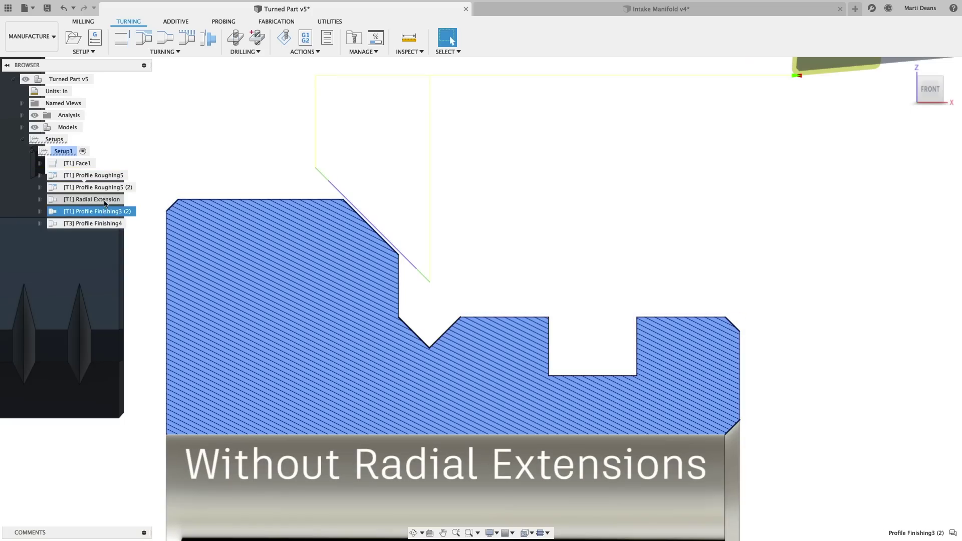
left_click(105, 201)
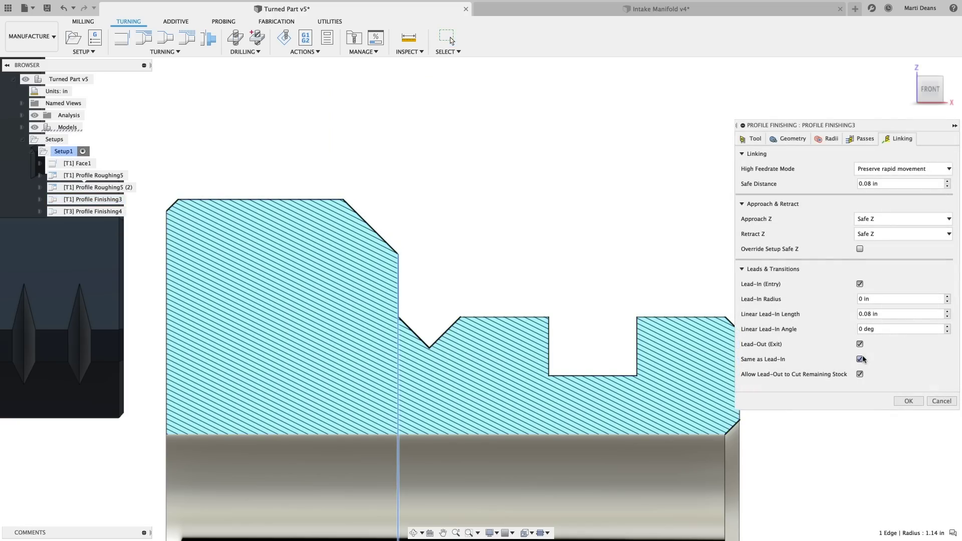
left_click(860, 359)
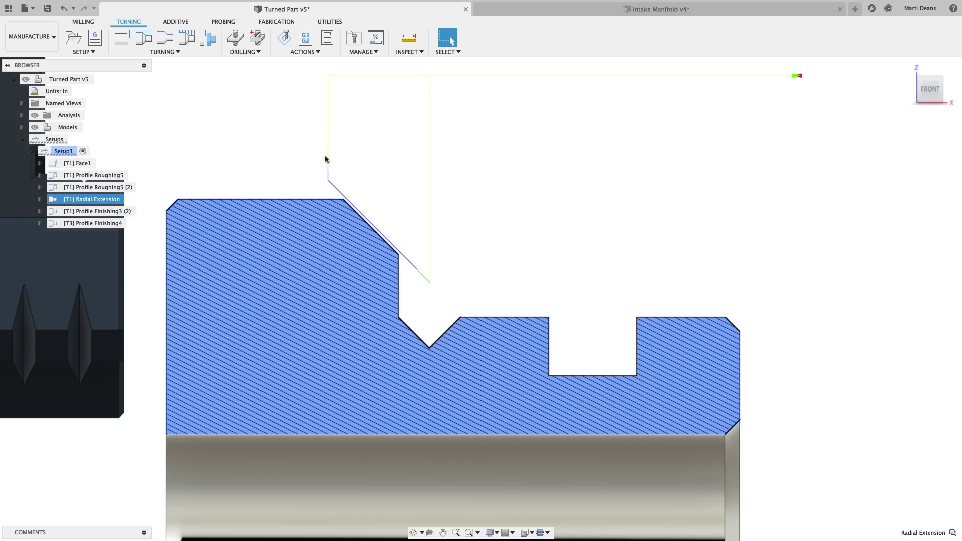
Step: Enable the 5-axis and collision avoidance for Steep and Shallow preview extension in Preferences
left_click(558, 13)
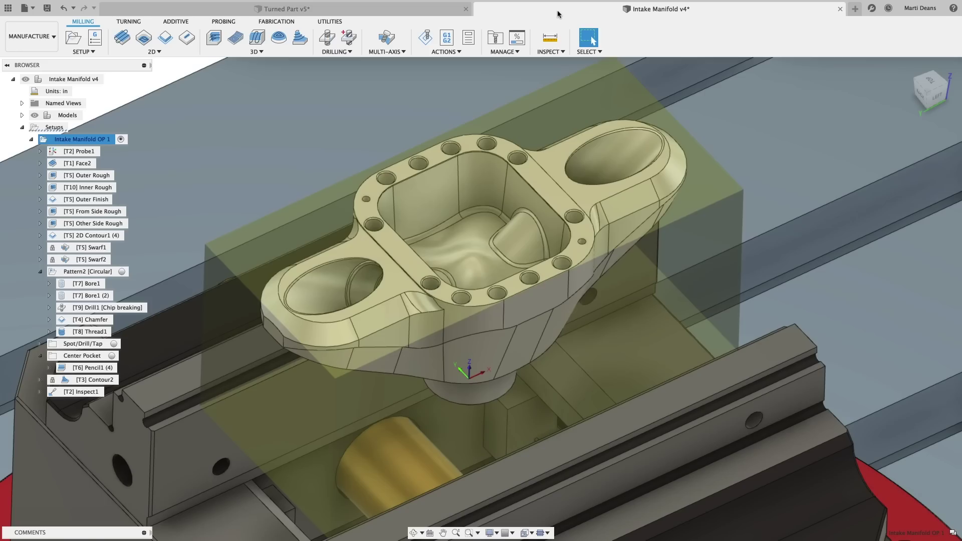
left_click(920, 8)
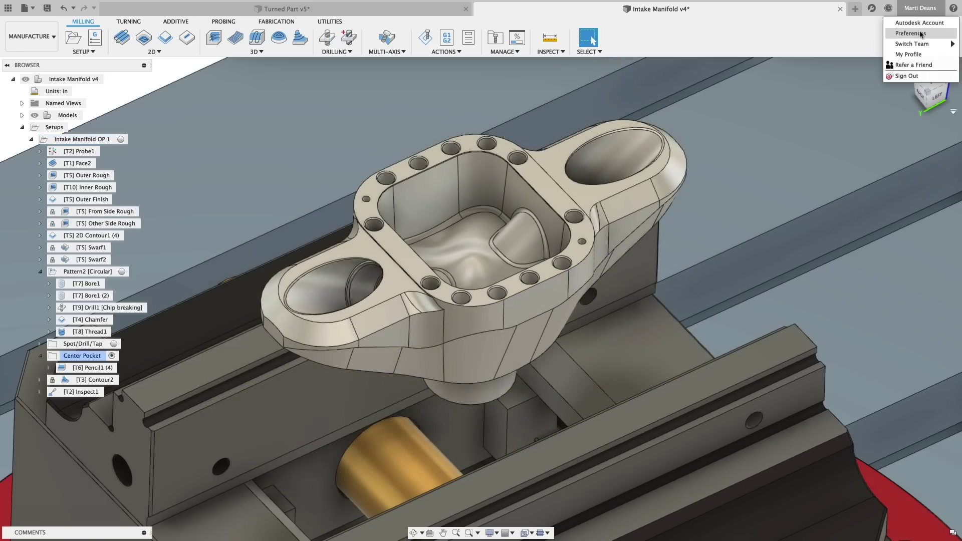
left_click(920, 34)
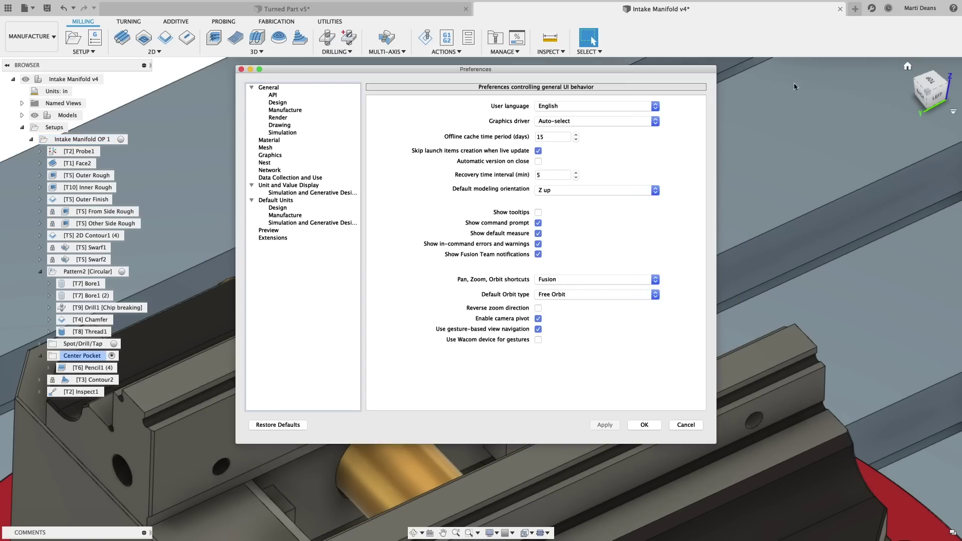
left_click(312, 239)
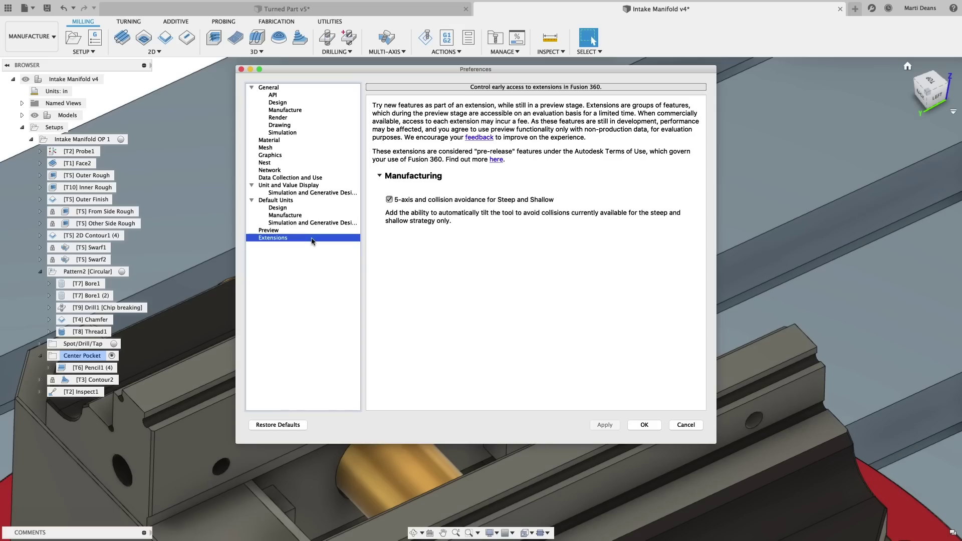
left_click(389, 200)
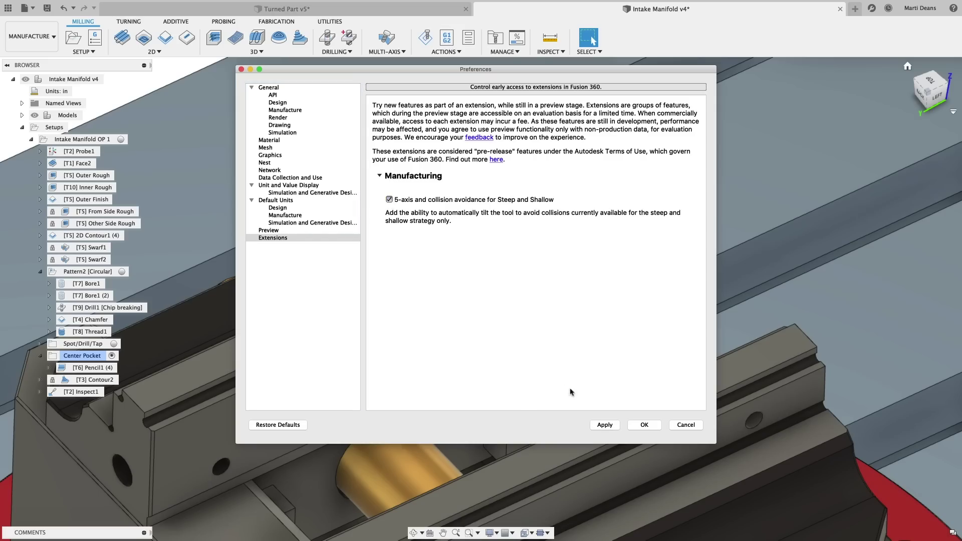
left_click(606, 425)
left_click(645, 426)
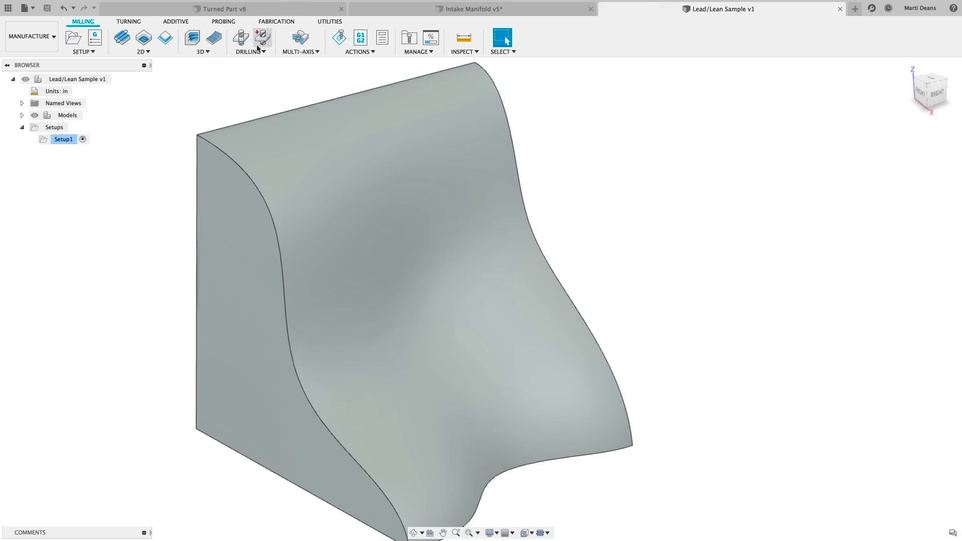
Step: Create a Steep and Shallow toolpath with the 5/8" ball tool #147 and Lead/lean tool axis
left_click(214, 38)
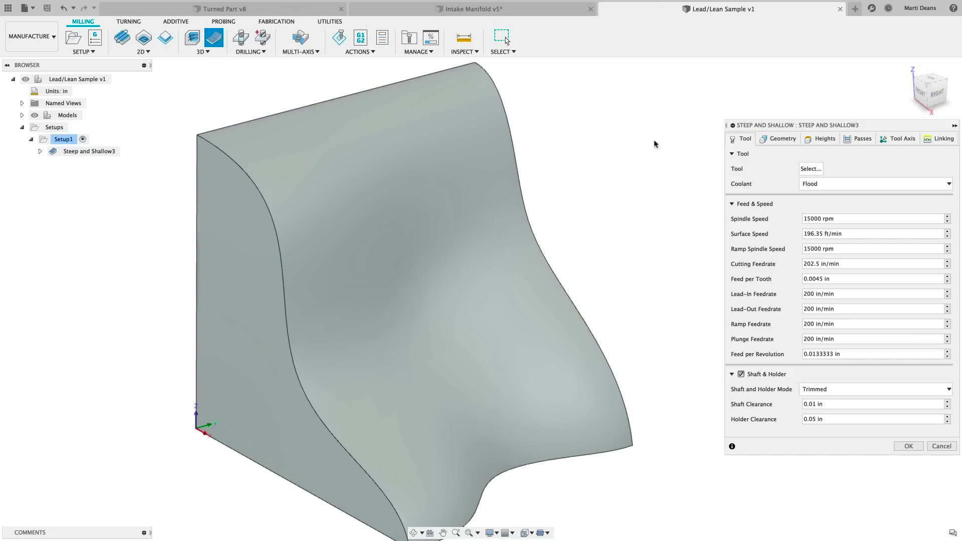
left_click(810, 169)
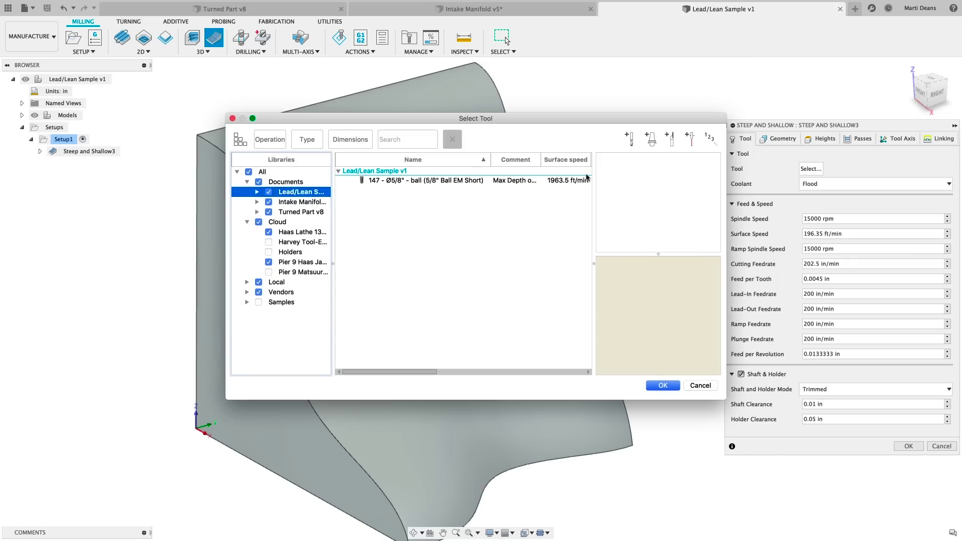
left_click(525, 181)
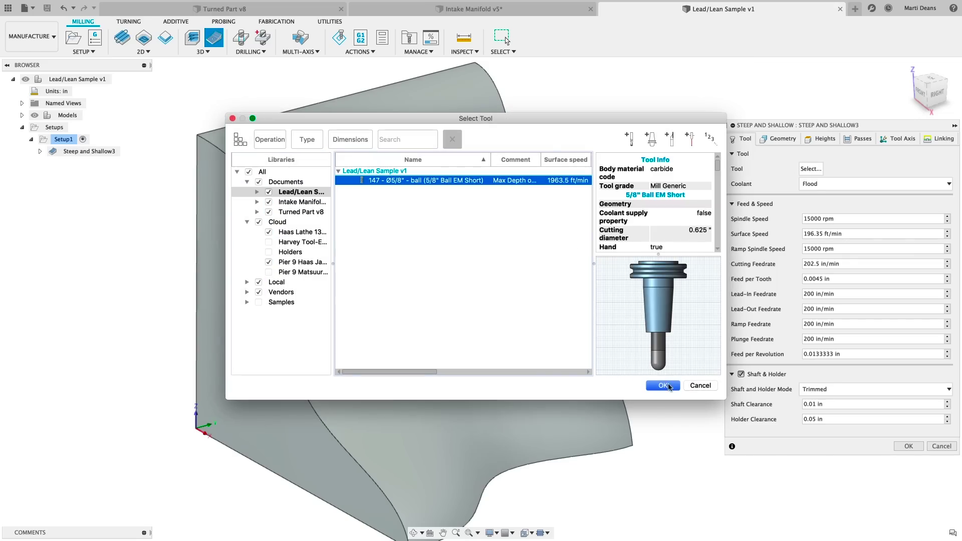
left_click(664, 385)
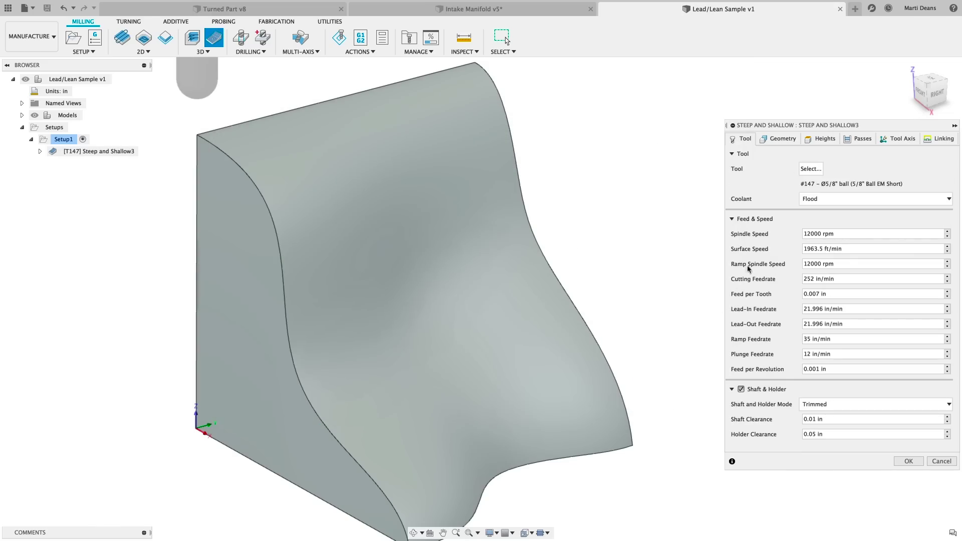
left_click(898, 139)
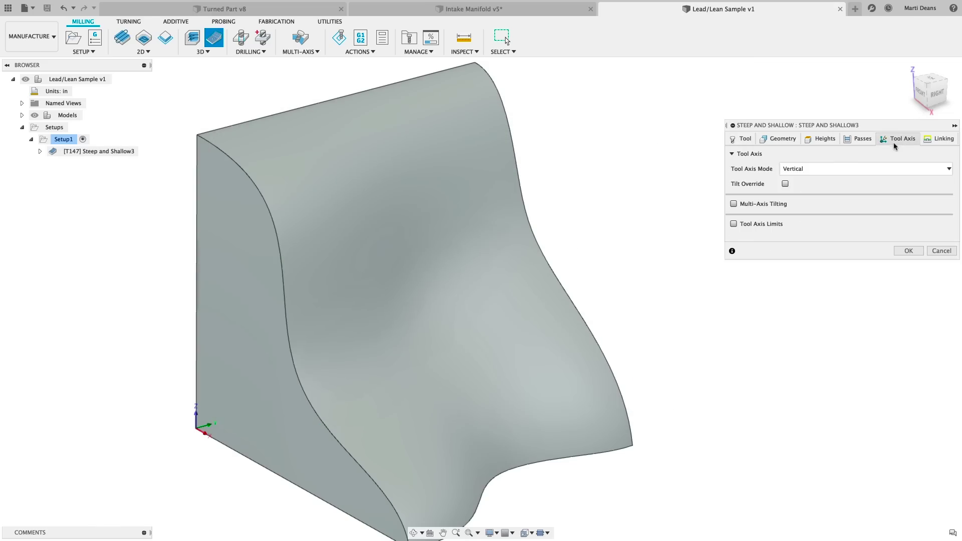
left_click(885, 169)
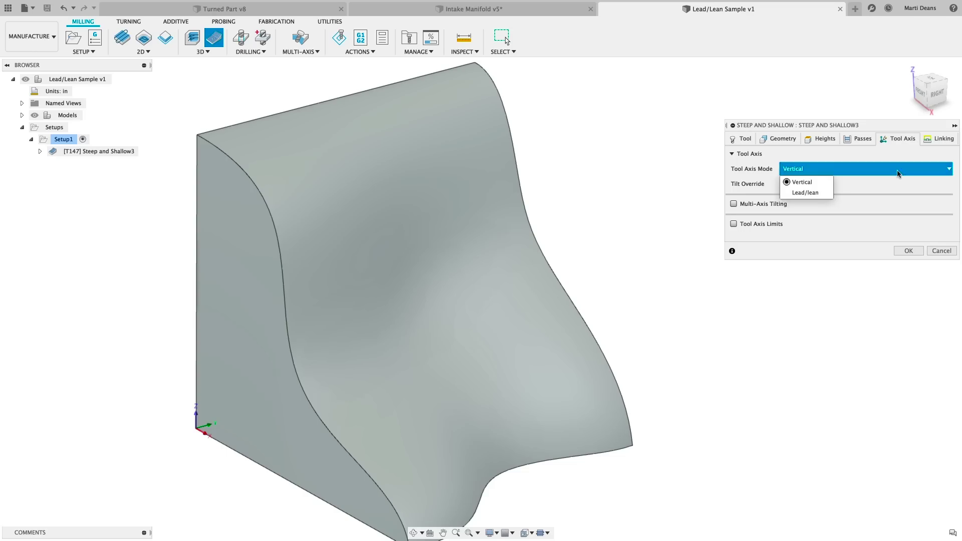
left_click(822, 193)
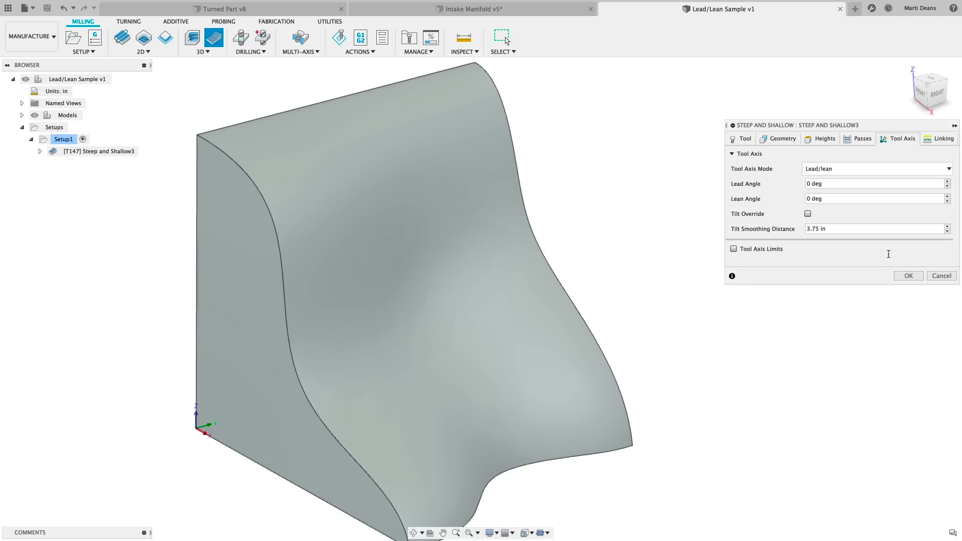
left_click(908, 276)
Step: Simulate the Lead/lean toolpath, then set a tilt override with a 20 deg preferred angle
left_click(339, 37)
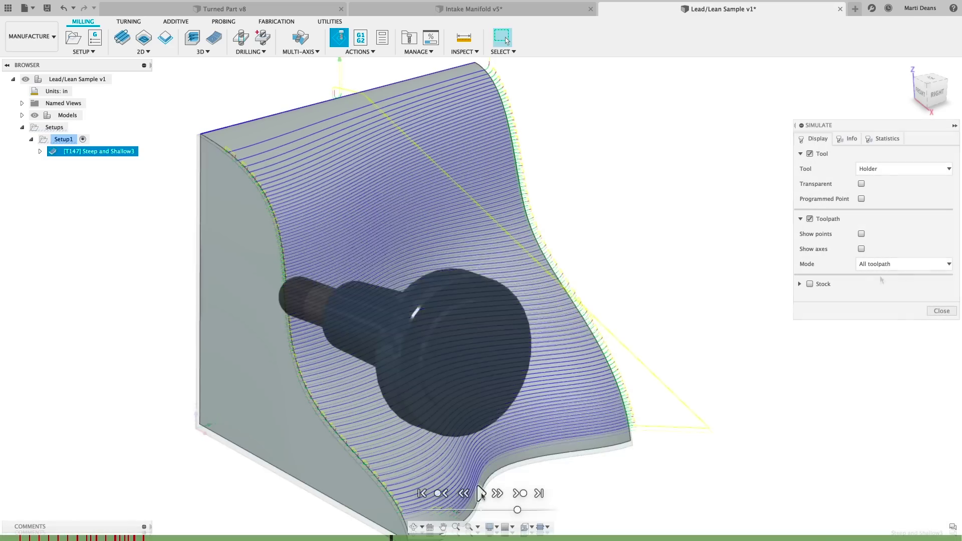
left_click(480, 494)
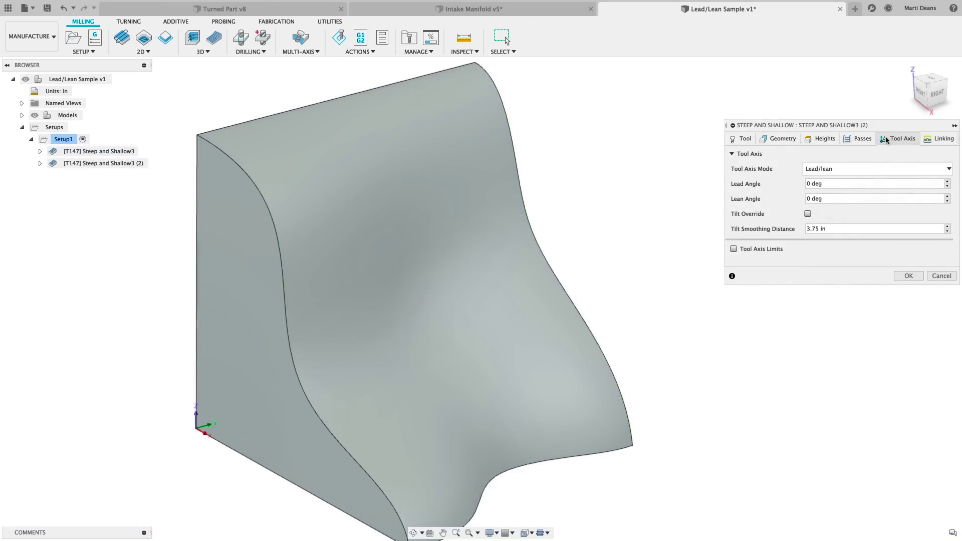
left_click(808, 214)
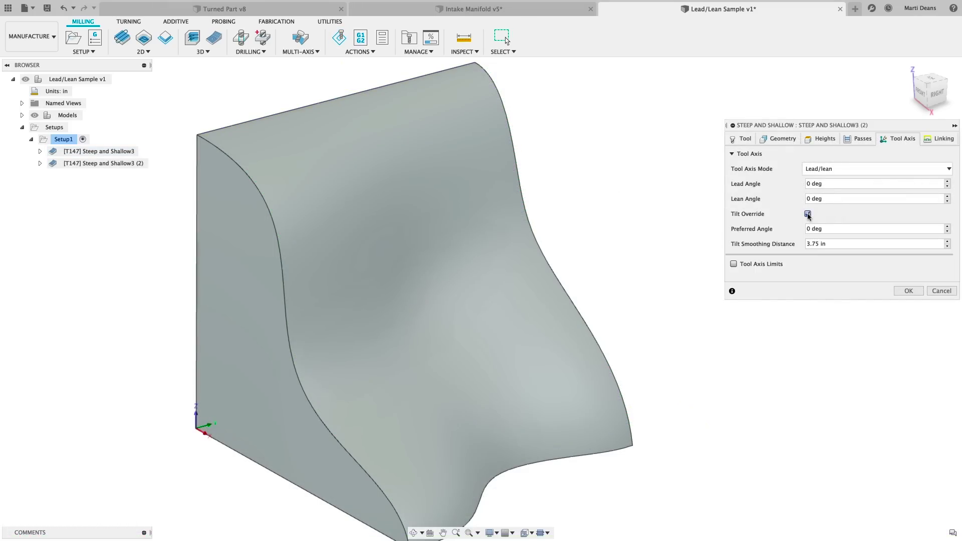
double_click(808, 229)
type("20")
left_click(909, 291)
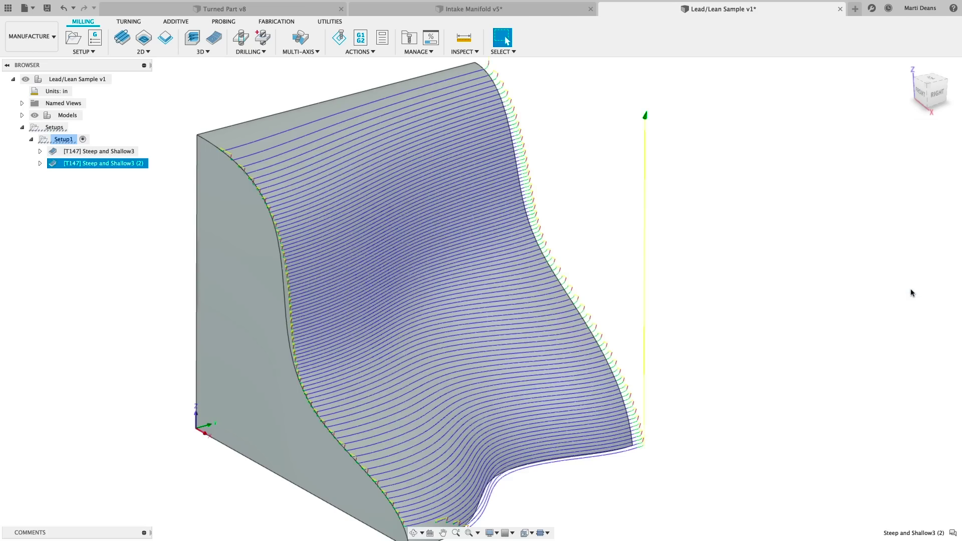
Step: Generate and simulate the tilt-override toolpath, then turn off tilt override on the third copy
left_click(339, 37)
left_click(481, 494)
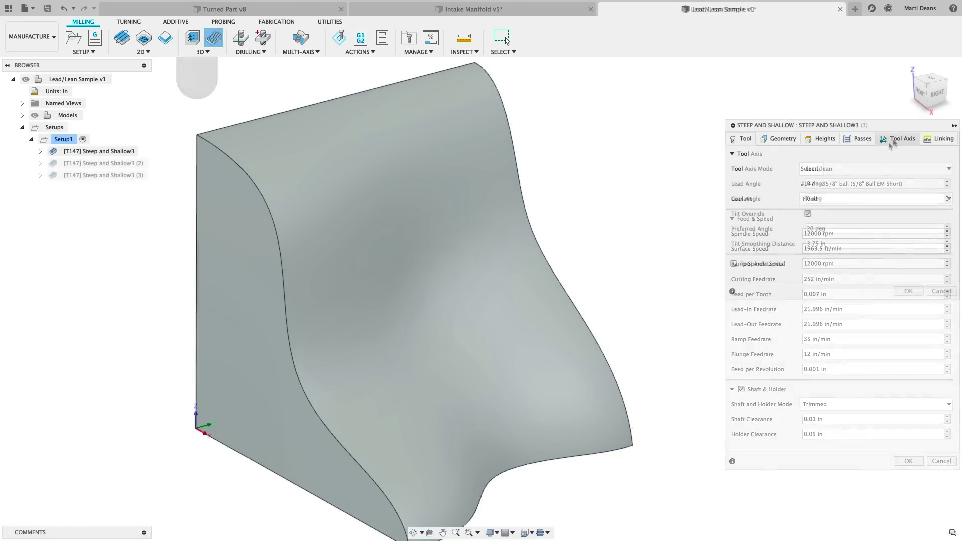
left_click(898, 139)
left_click(808, 214)
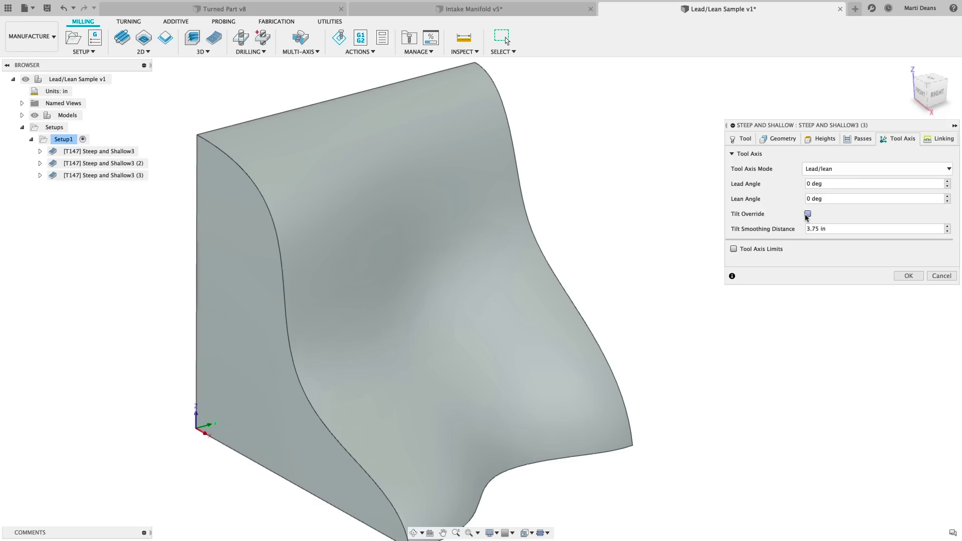
Step: Limit tool axis tilt to 45 deg in Move toolaxis mode, generate the fourth toolpath and simulate it
left_click(734, 249)
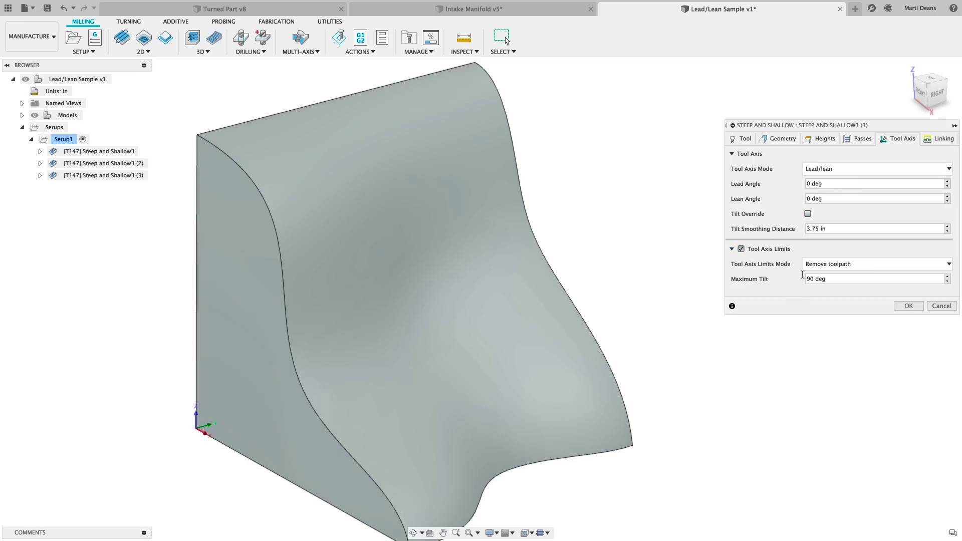
double_click(804, 277)
left_click(909, 305)
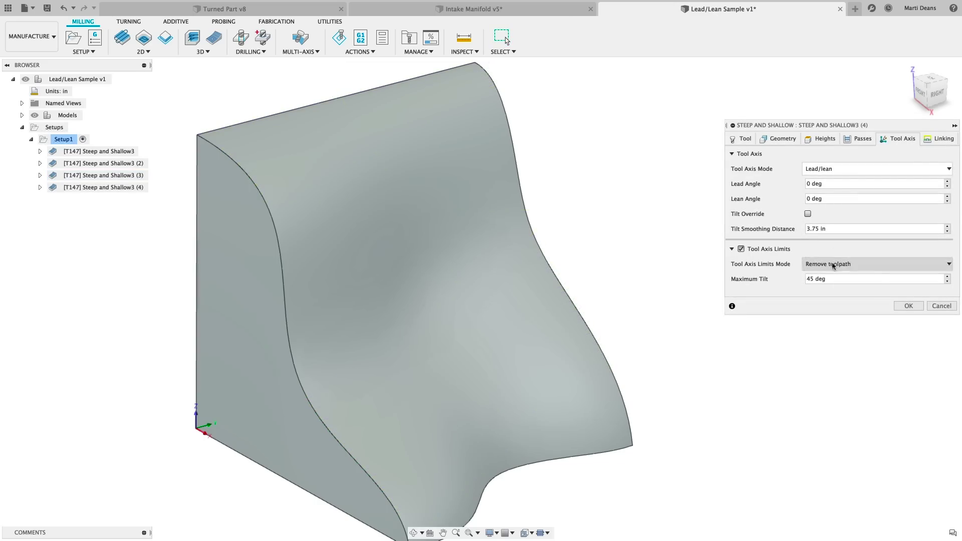
left_click(834, 265)
left_click(833, 287)
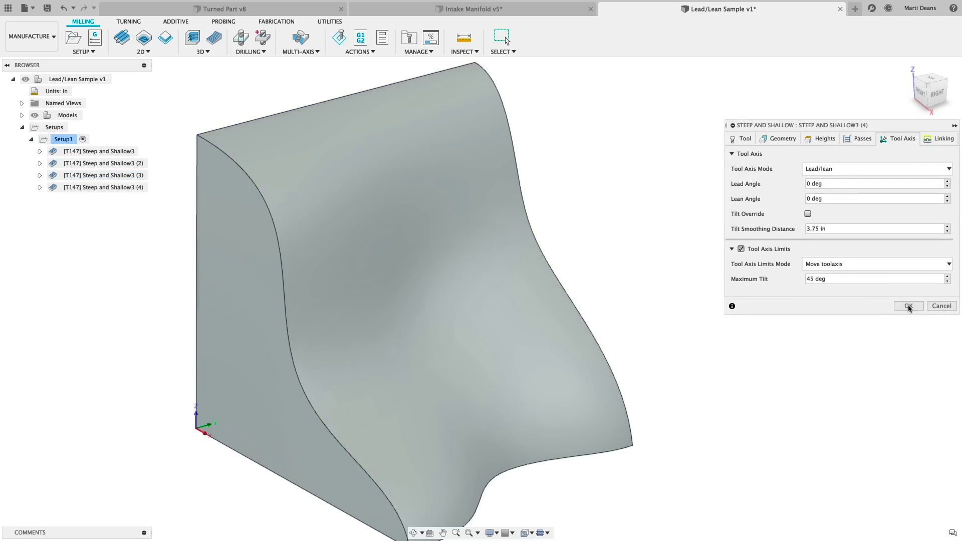
left_click(909, 306)
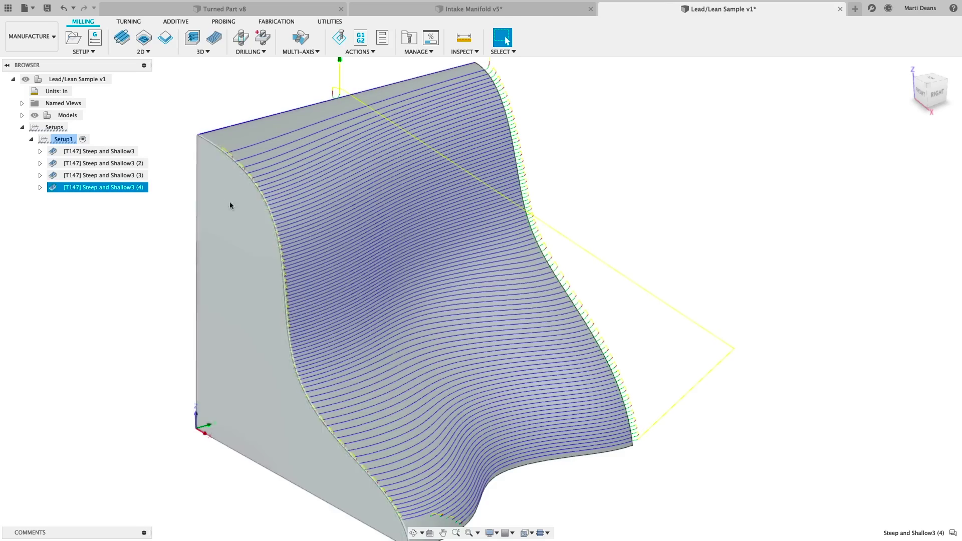
right_click(132, 188)
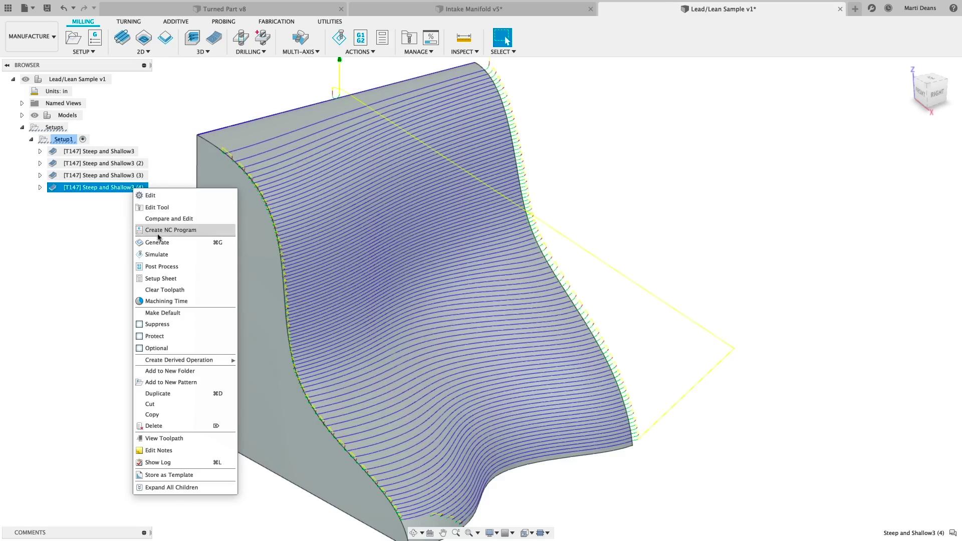
left_click(163, 254)
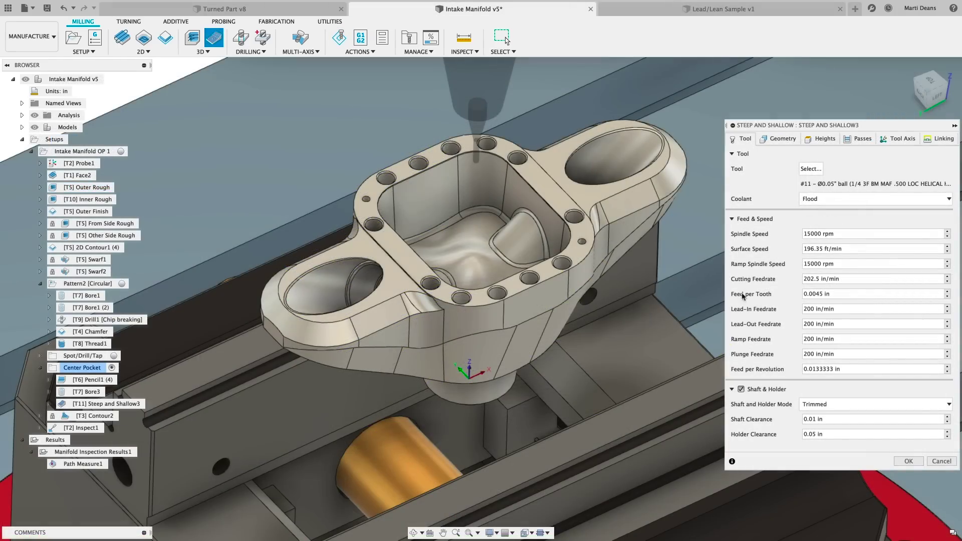
Step: Keep a vertical tool axis, enable automatic Multi-Axis Tilting, and generate Steep and Shallow3
left_click(897, 140)
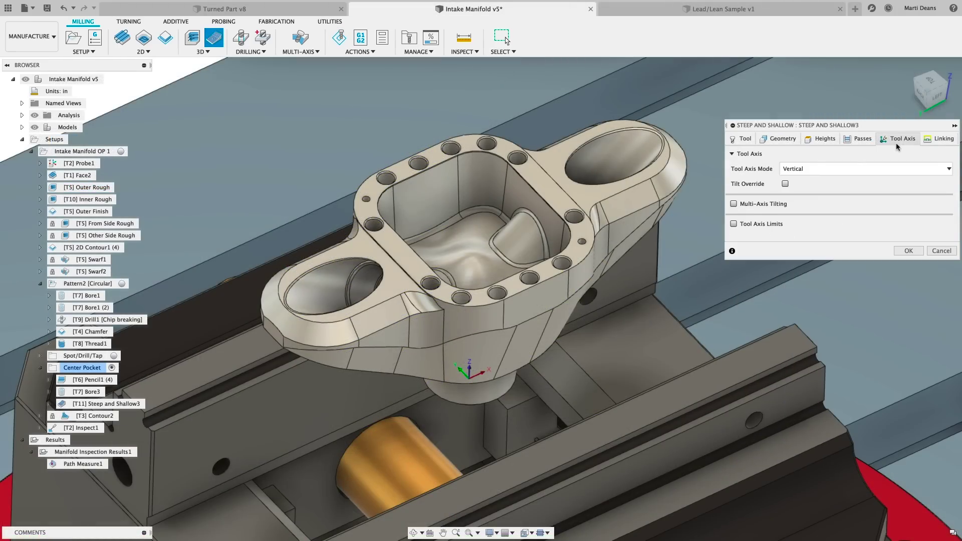
left_click(901, 169)
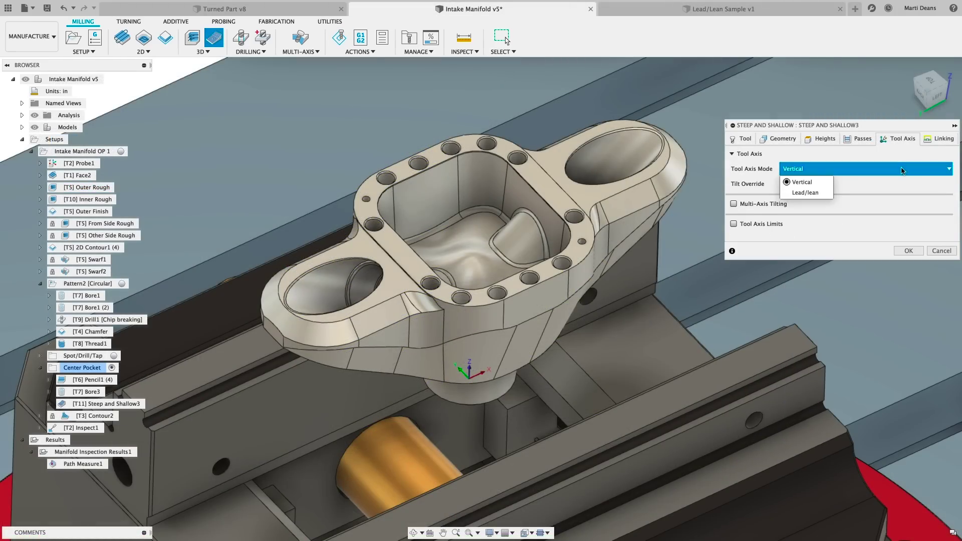
left_click(902, 170)
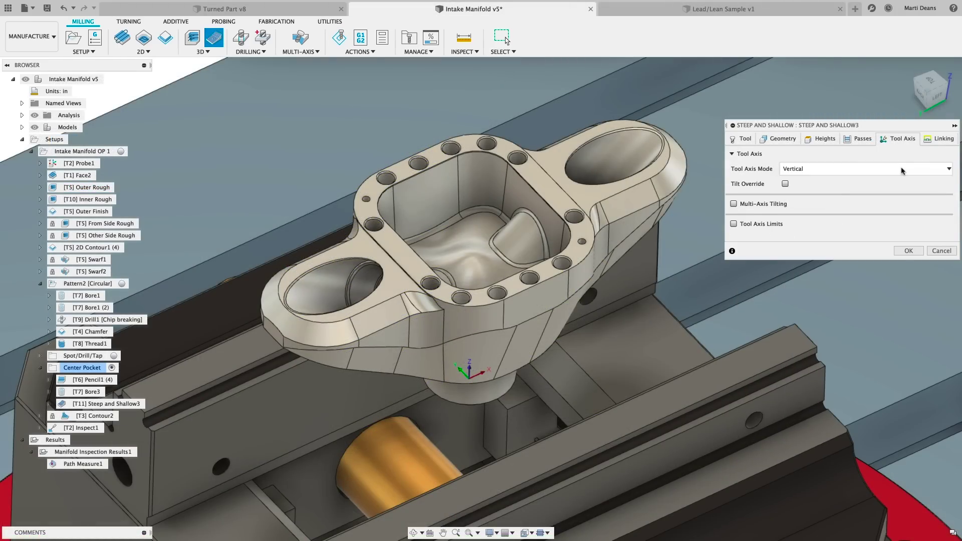
left_click(734, 205)
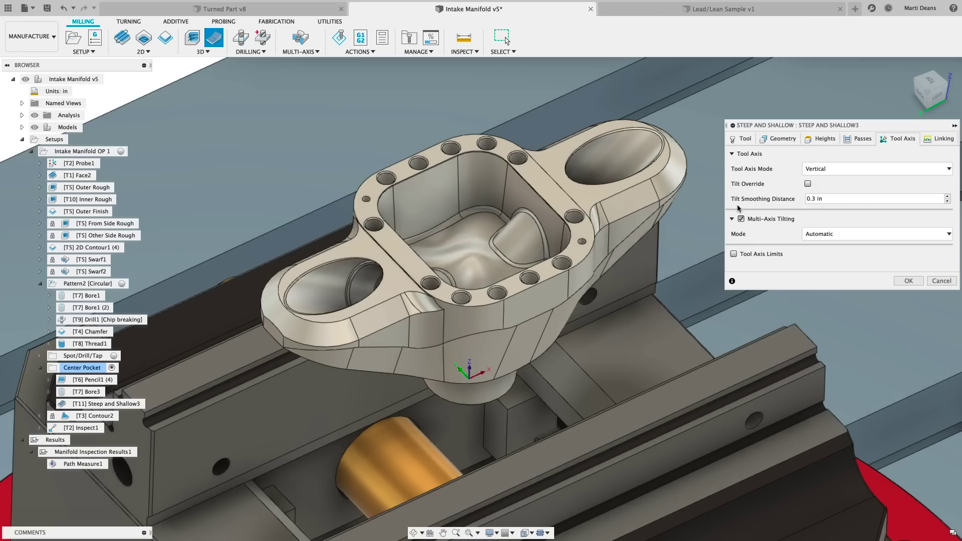
left_click(743, 139)
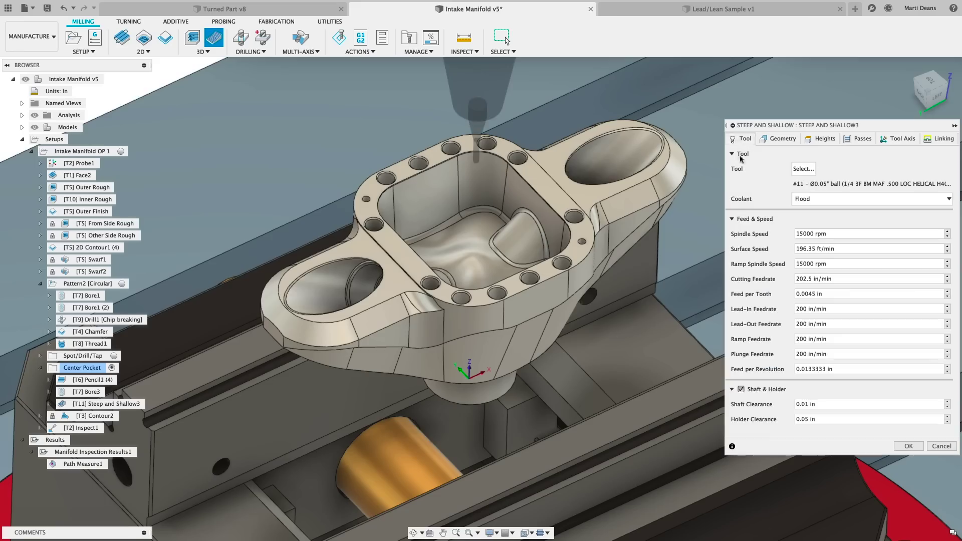
key("Return")
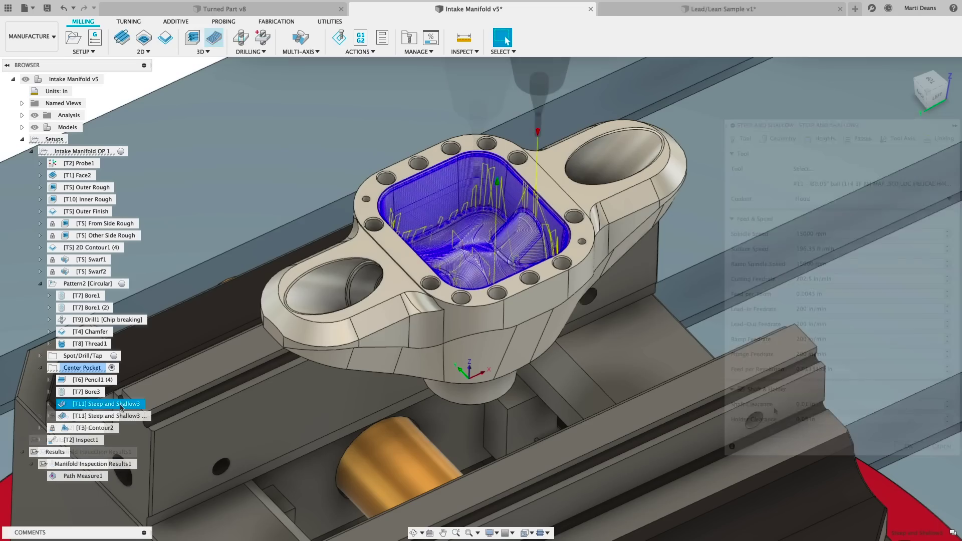
Step: Turn on Evenly spaced points smoothing (0.02 in), regenerate the Steep and Shallow toolpath and simulate it
left_click(546, 532)
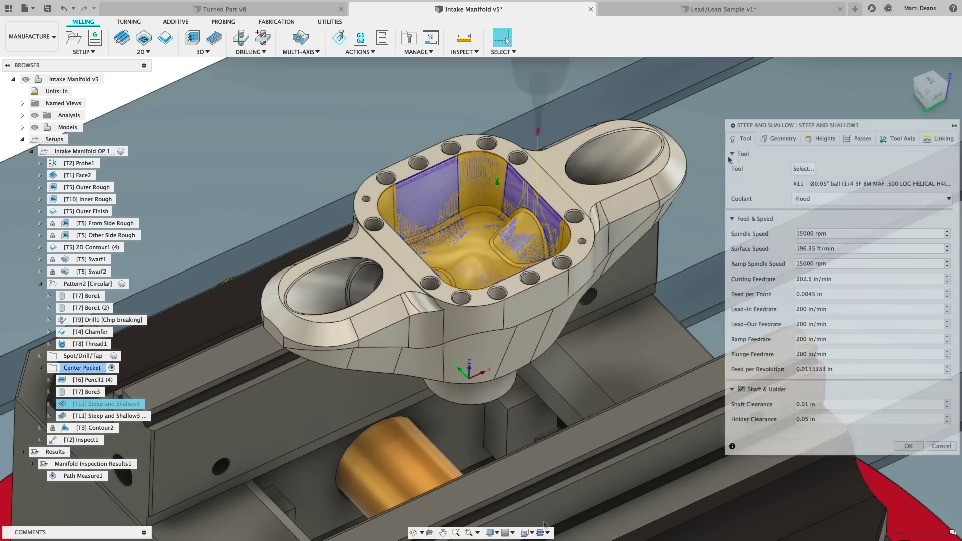
left_click(858, 139)
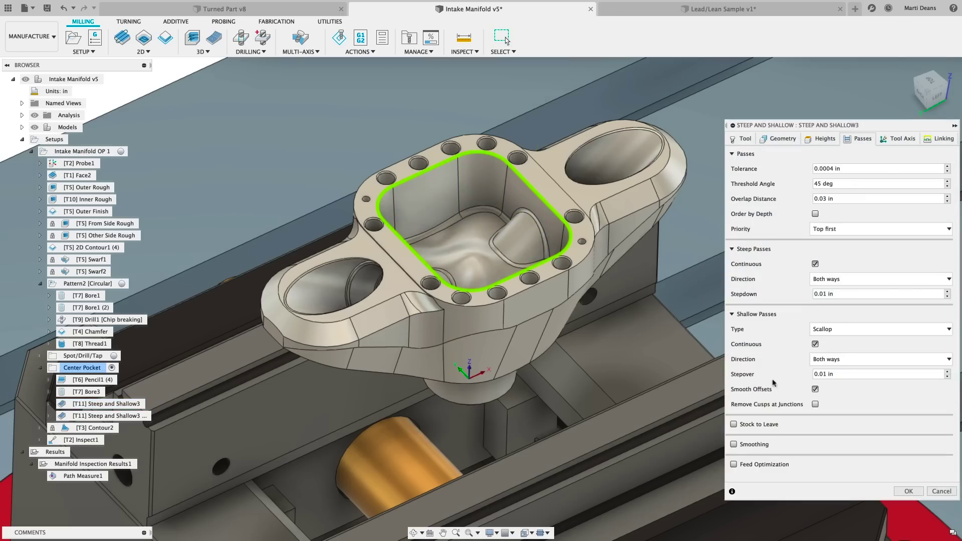
left_click(735, 445)
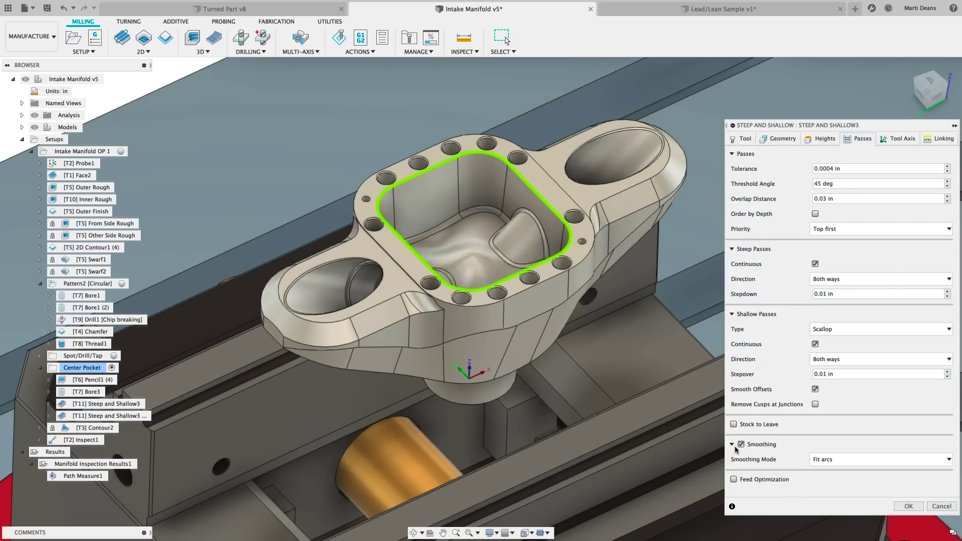
left_click(854, 461)
left_click(865, 485)
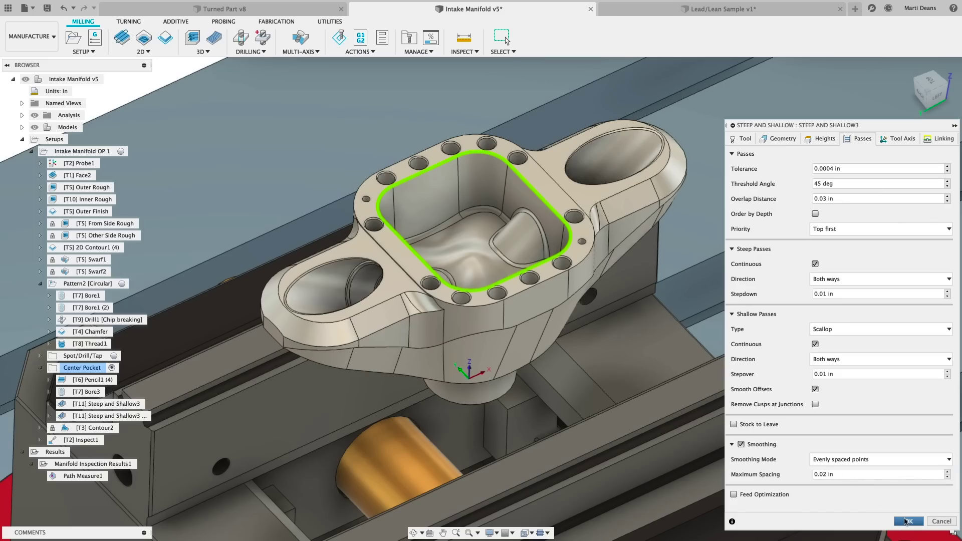
left_click(908, 521)
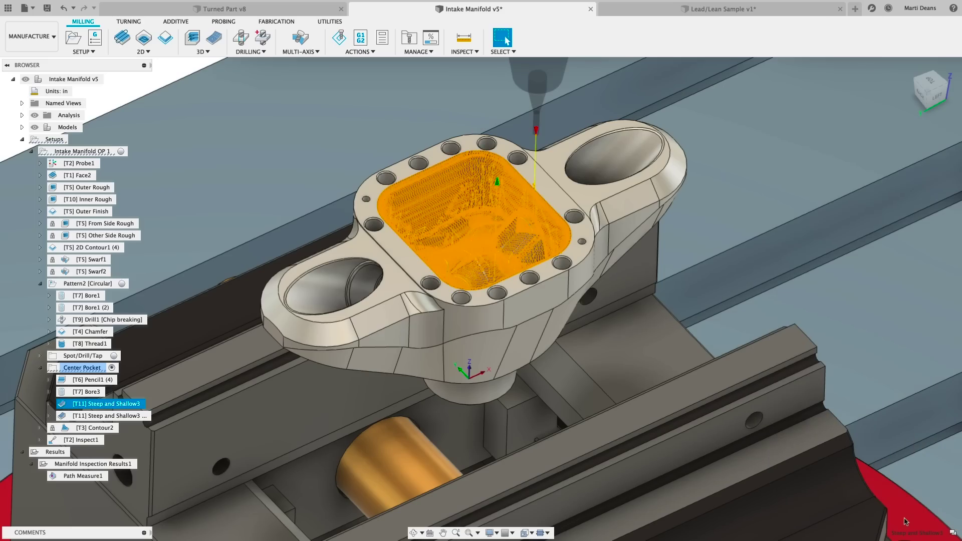
key("alt+s")
left_click(481, 494)
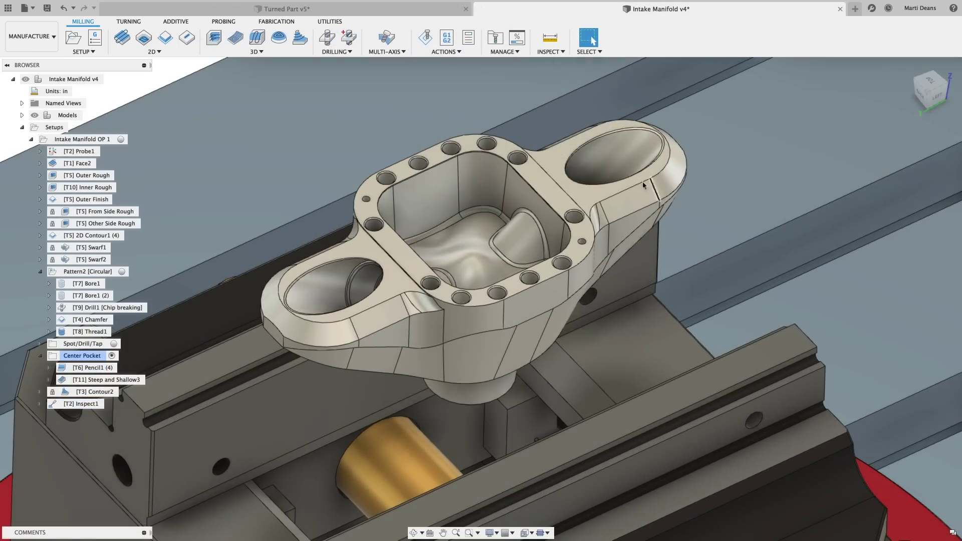
Step: Import the Manifold Inspection results file into the setup
left_click(463, 53)
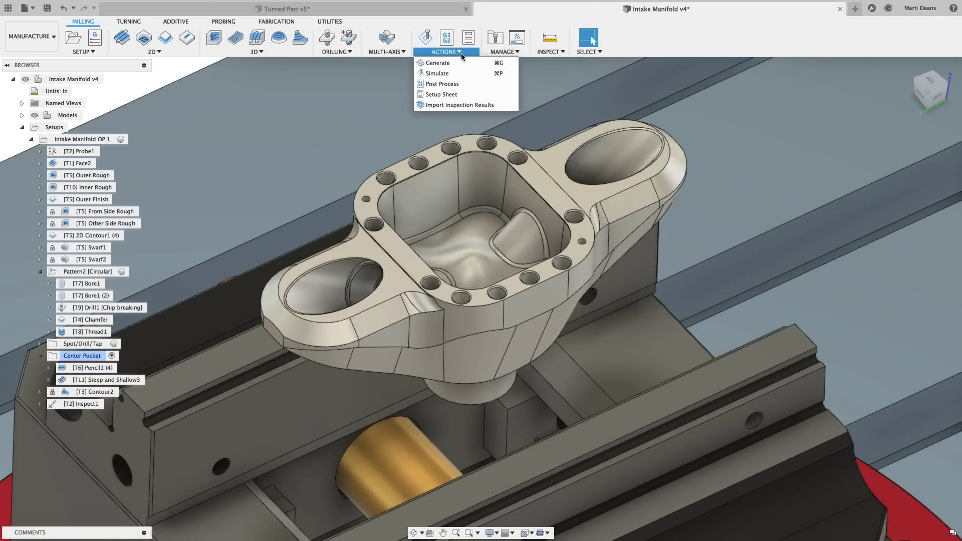
left_click(470, 105)
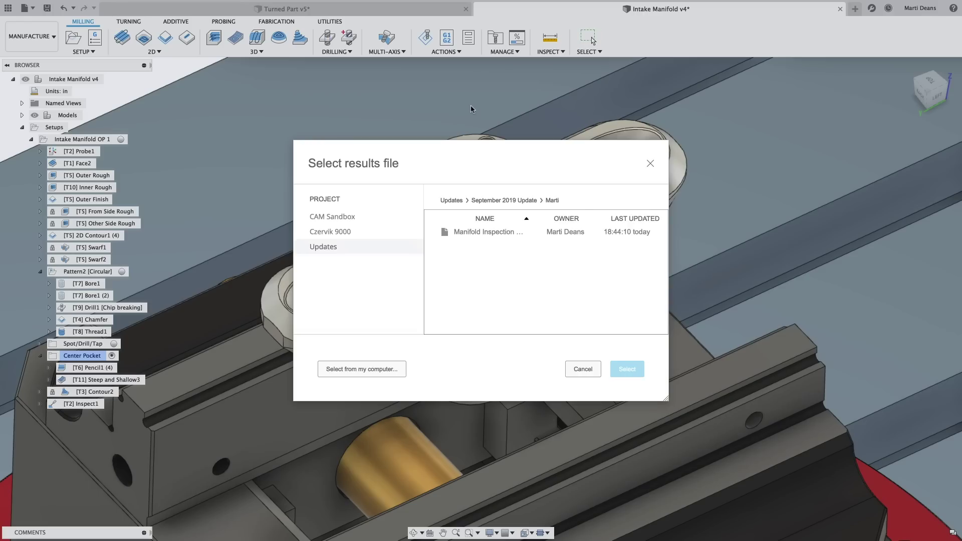
left_click(504, 232)
left_click(624, 370)
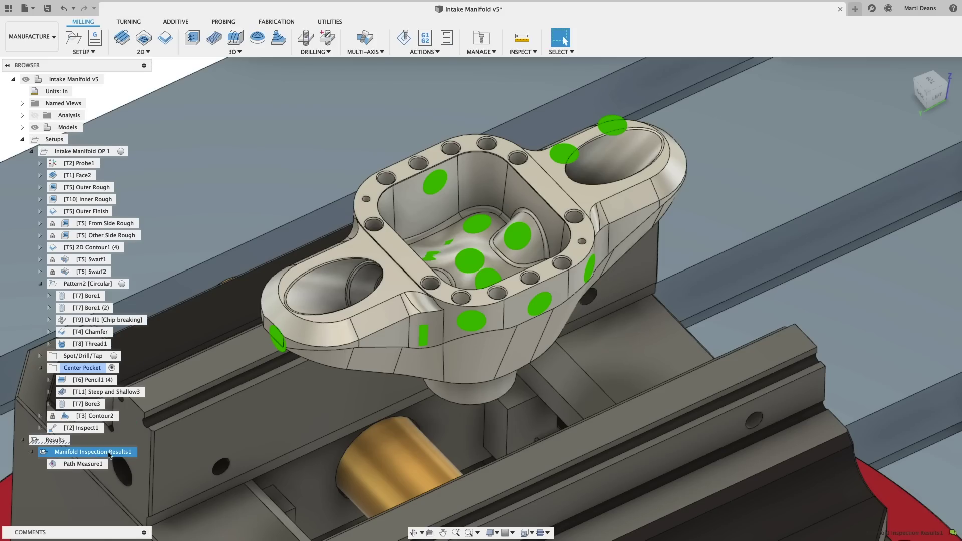
Step: Browse CAM Samples > Fusion Academy CAM Classes > Manufacturing Extension Deep Dive in the Data panel, then close it
left_click(8, 8)
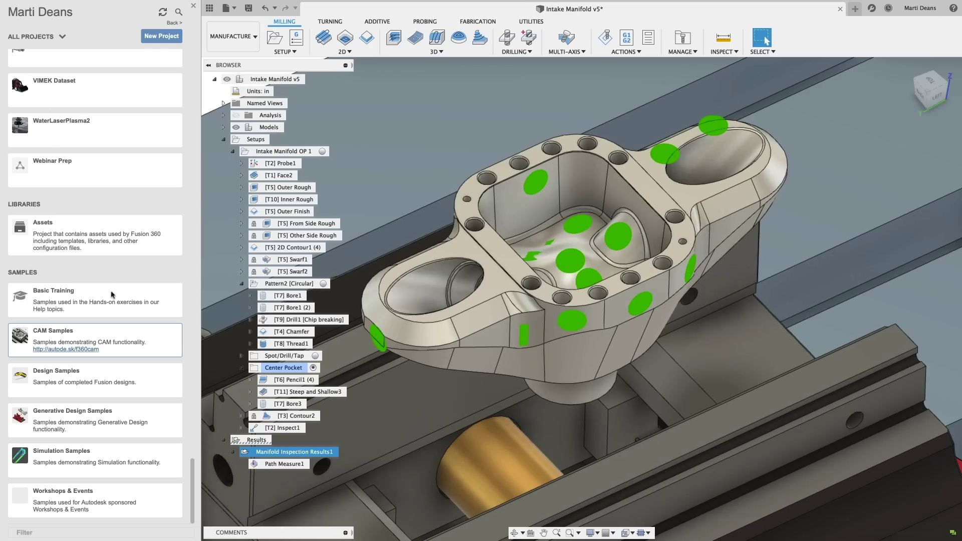
left_click(148, 335)
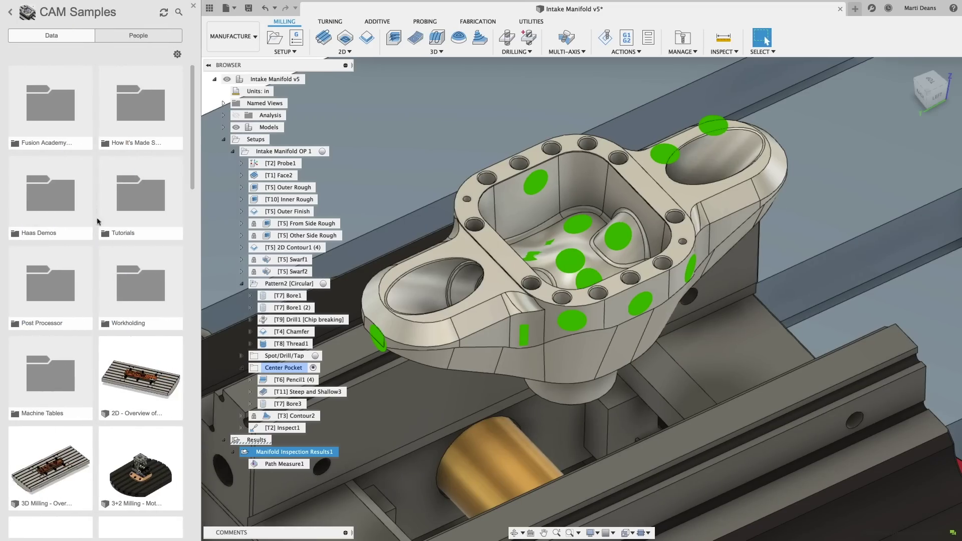
left_click(64, 121)
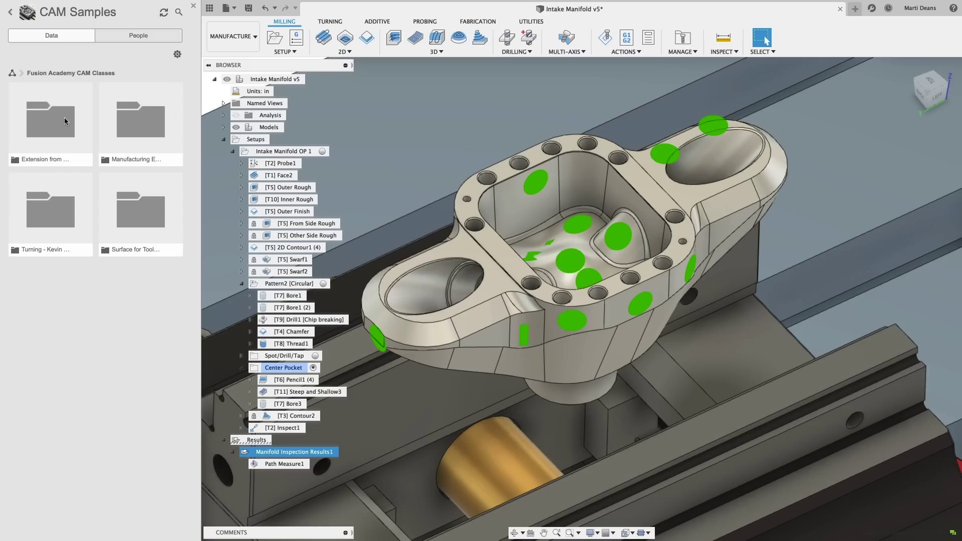
left_click(124, 128)
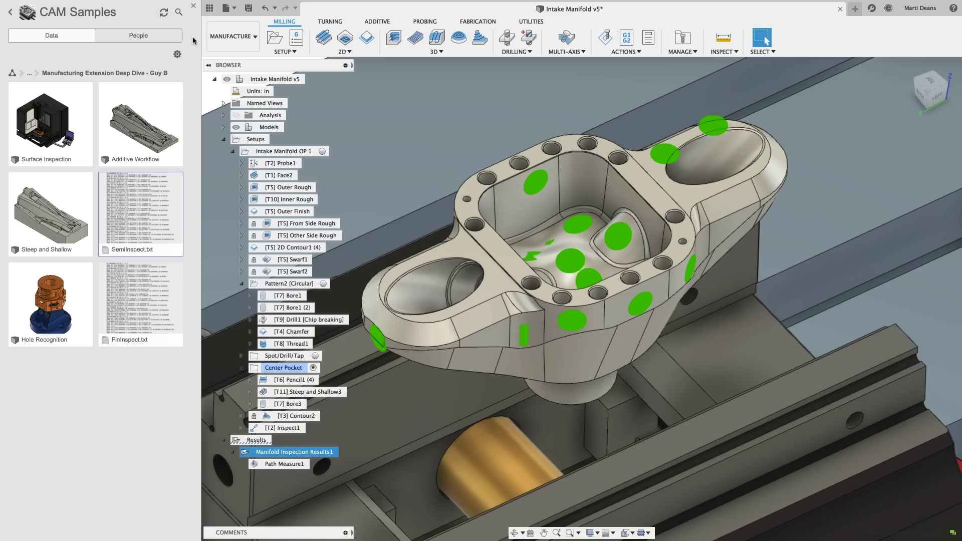
left_click(193, 6)
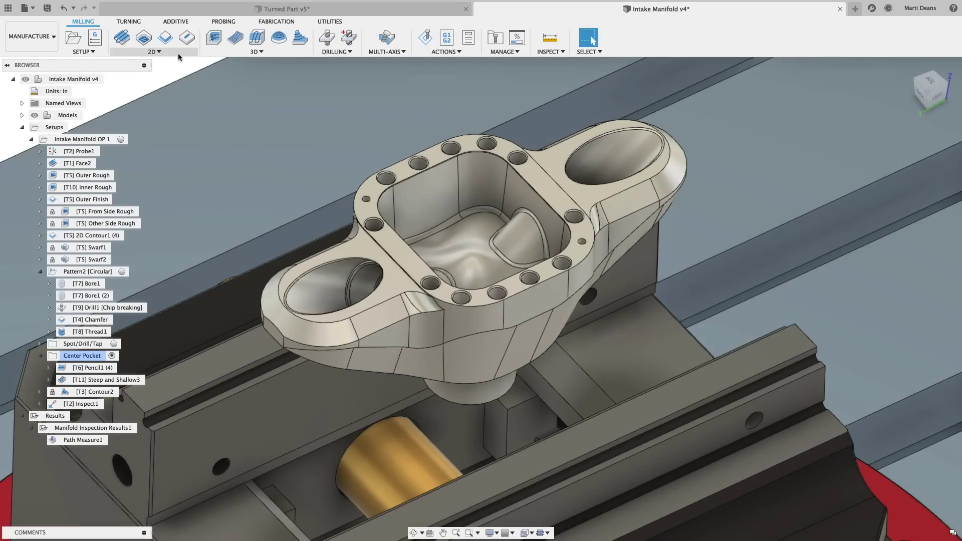
Step: Create a Bore operation that ramps in using a 10 deg ramp angle
left_click(178, 52)
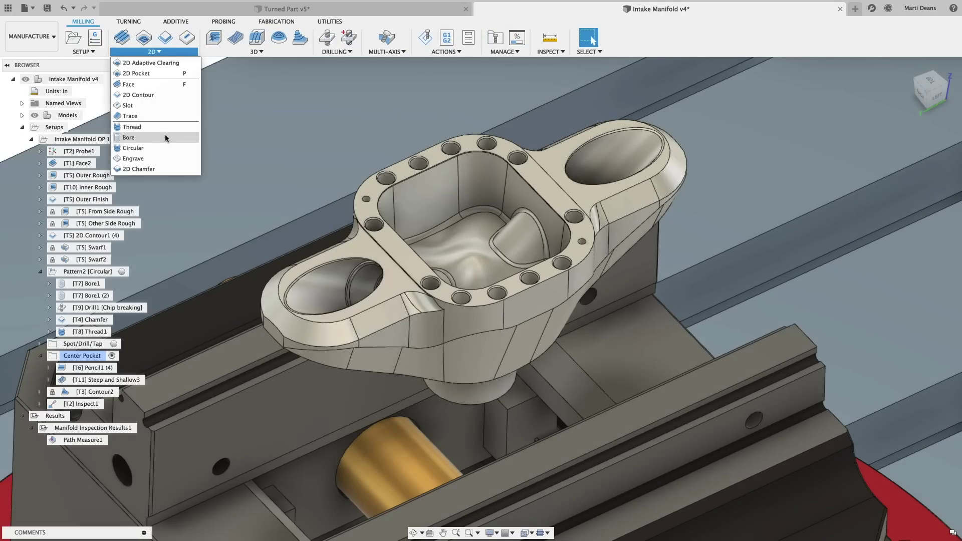
left_click(129, 138)
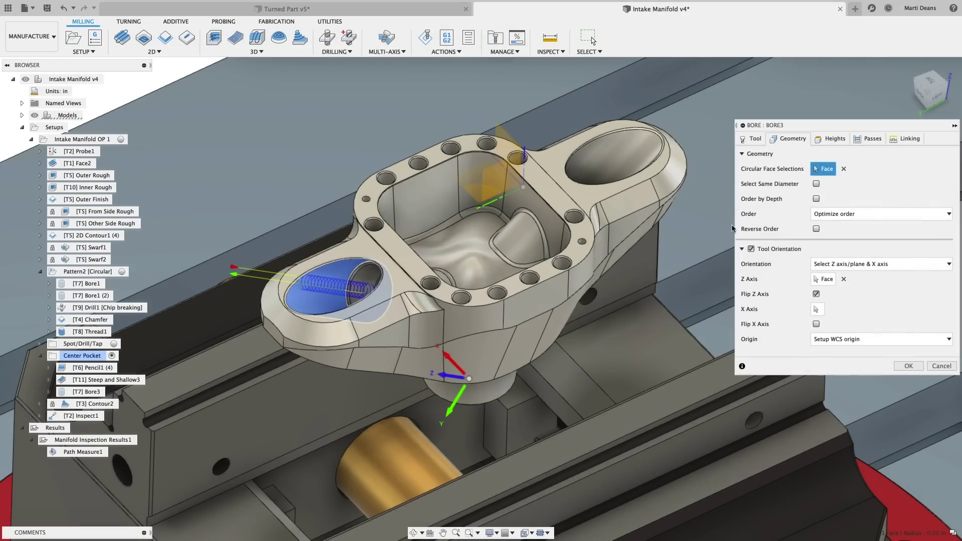
left_click(871, 139)
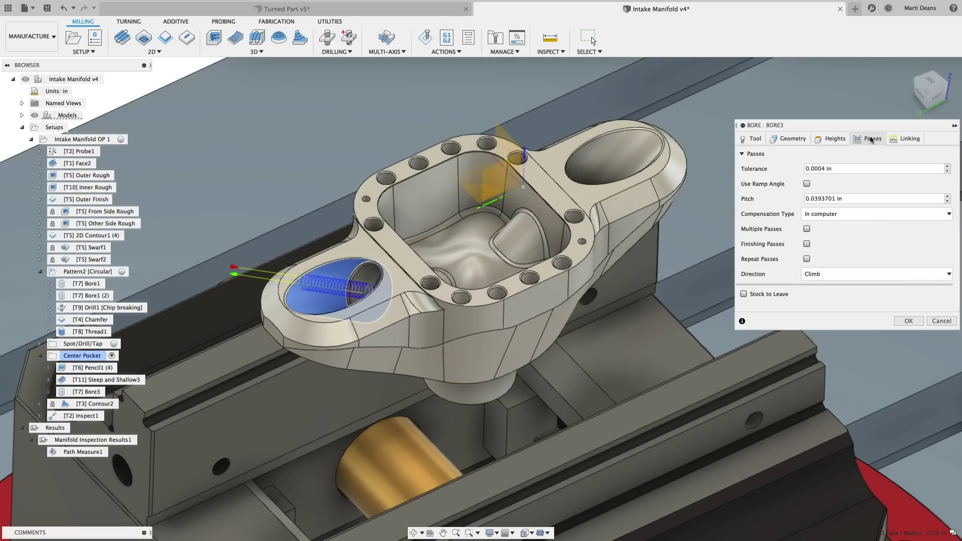
left_click(807, 184)
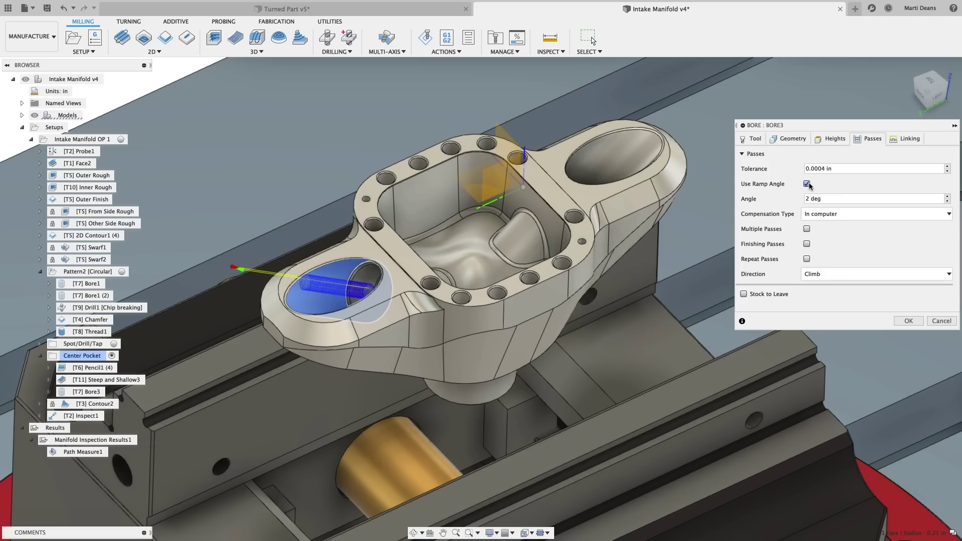
key("Tab")
type("10")
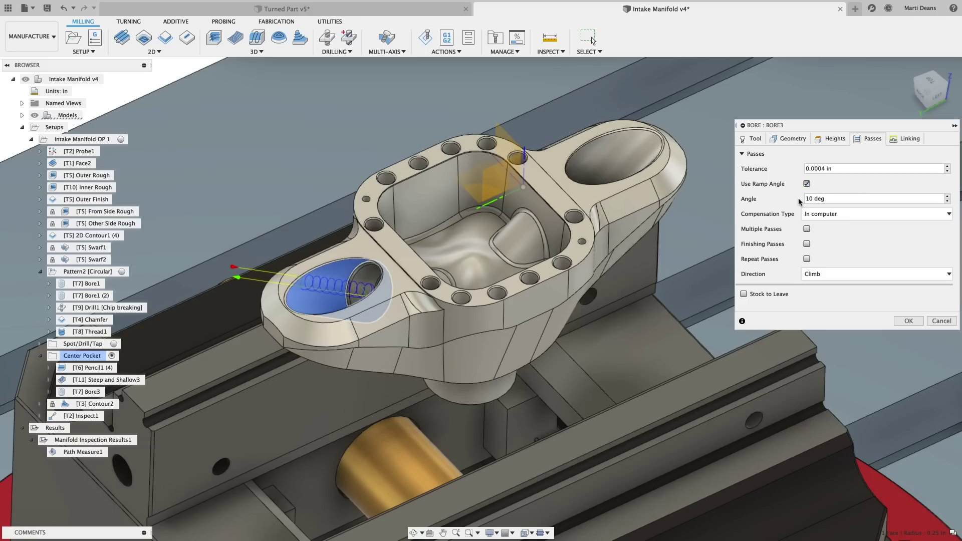
left_click(911, 321)
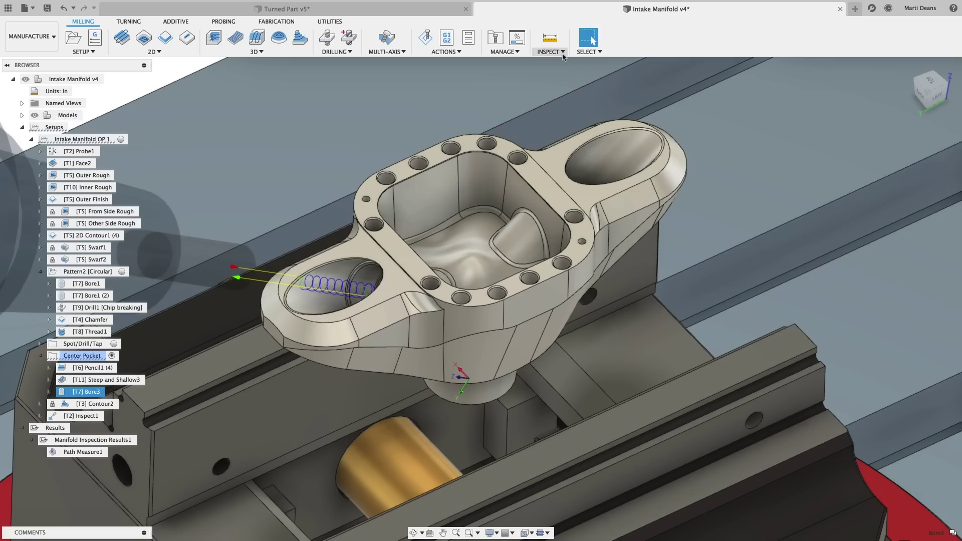
Step: Run an Accessibility Analysis on the manifold body, direction set from the pocket edge and flipped
left_click(563, 57)
left_click(563, 76)
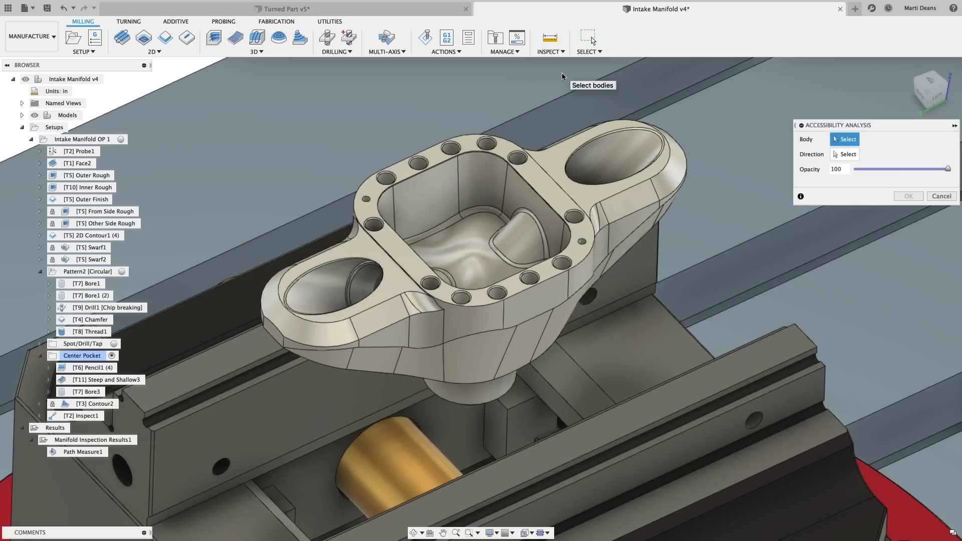
left_click(546, 175)
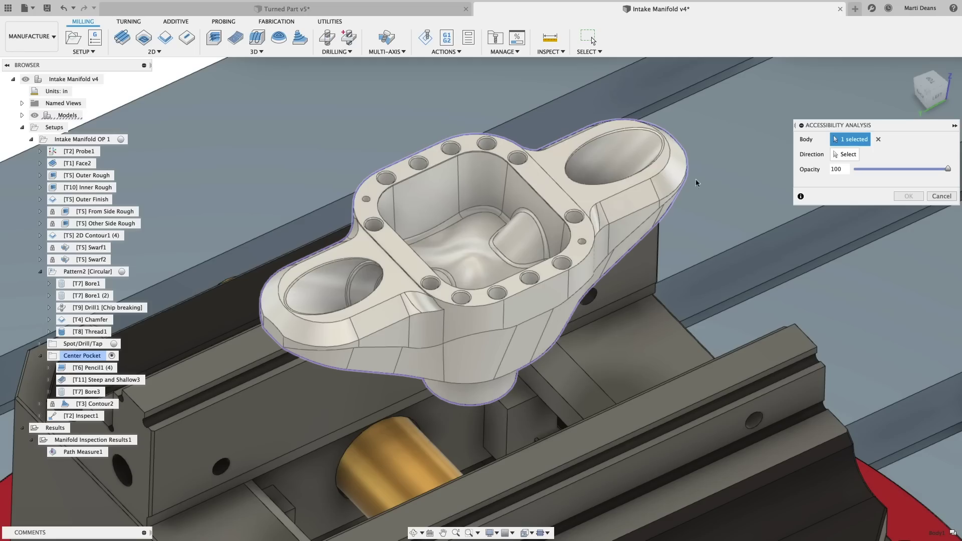
left_click(846, 155)
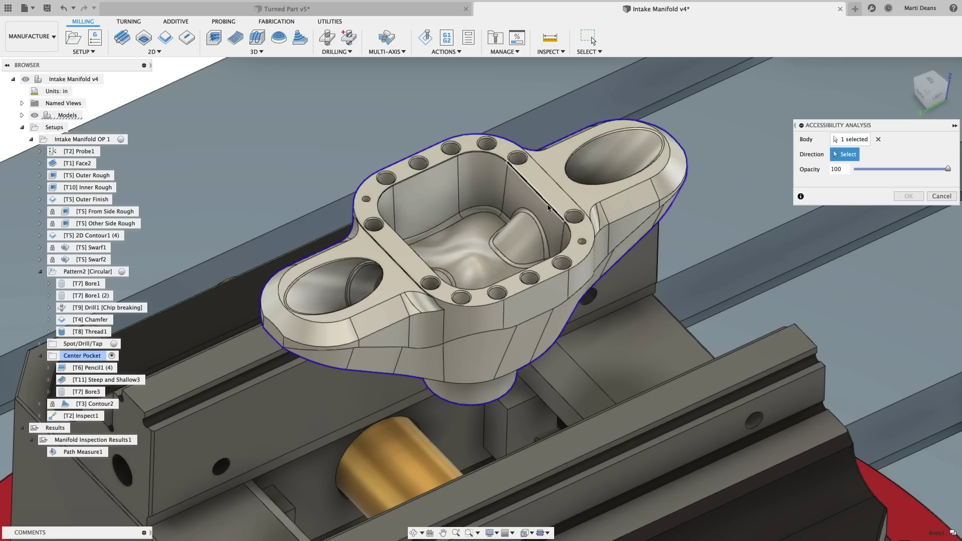
left_click(549, 207)
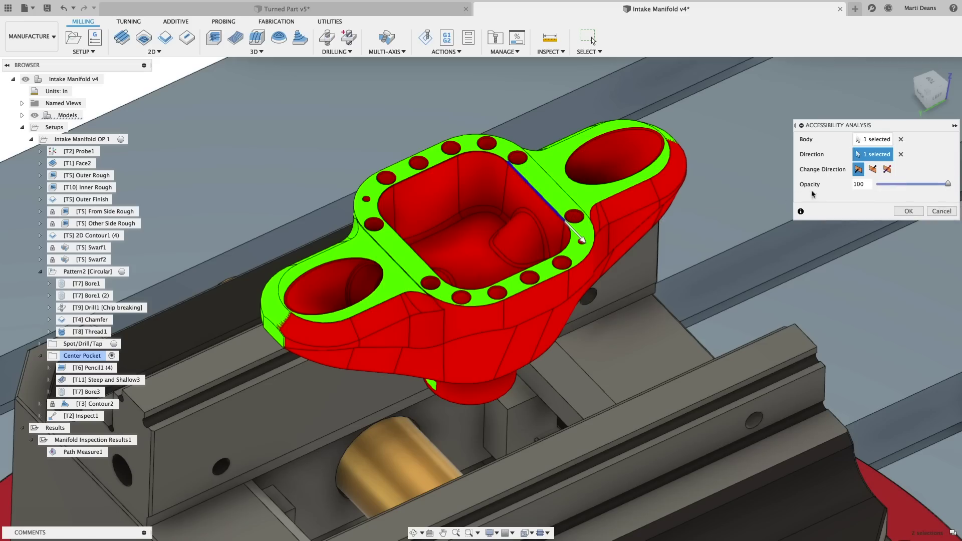
left_click(886, 170)
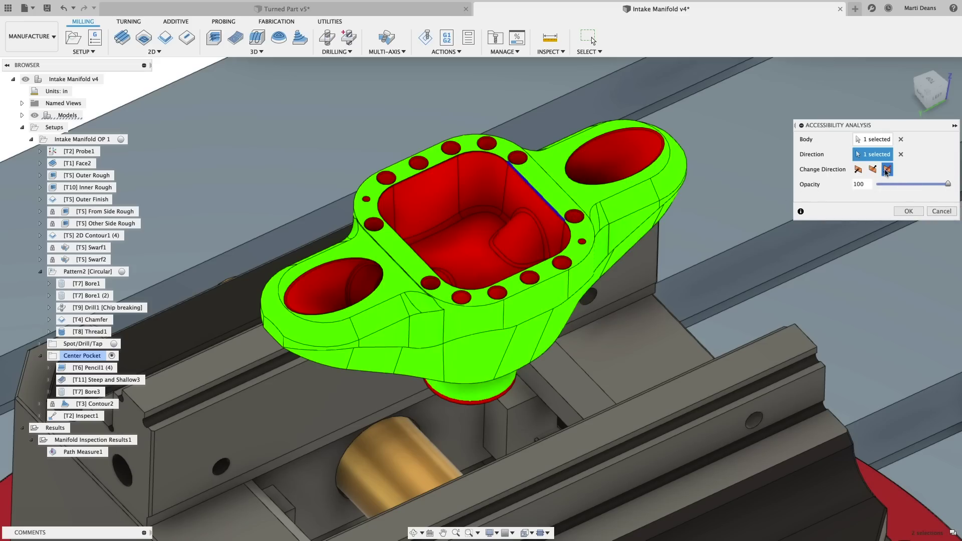
left_click(914, 212)
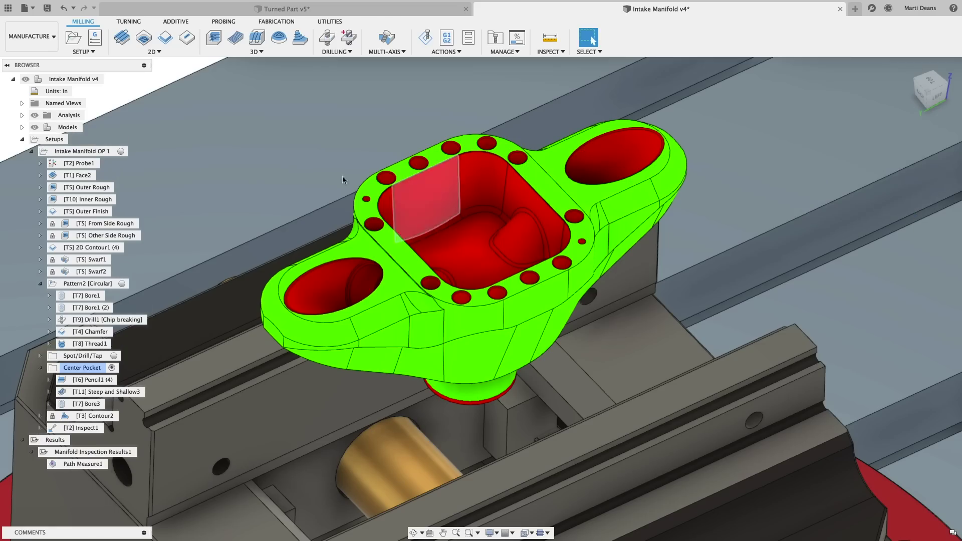
Step: Toggle Accessibility1's visibility off and back on under the Analysis node
left_click(22, 115)
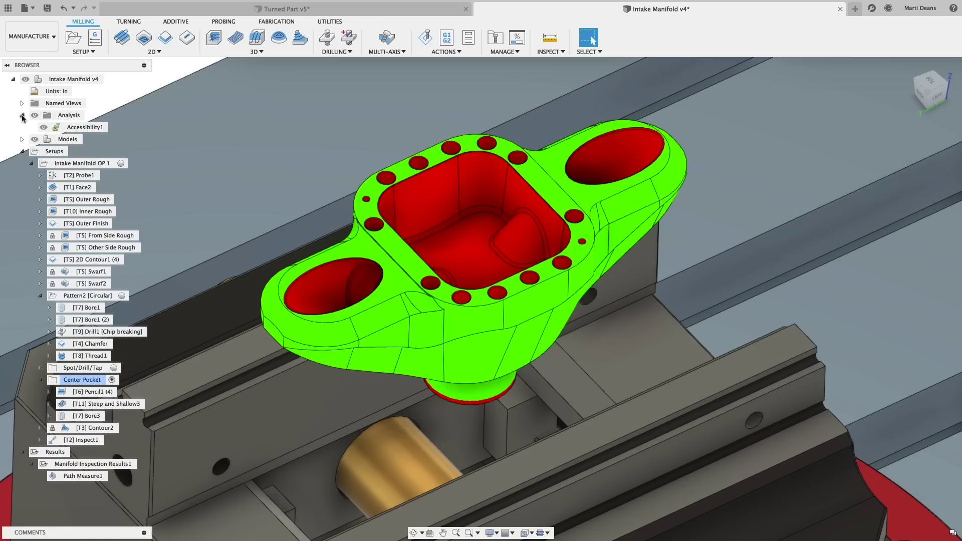
left_click(43, 128)
left_click(43, 128)
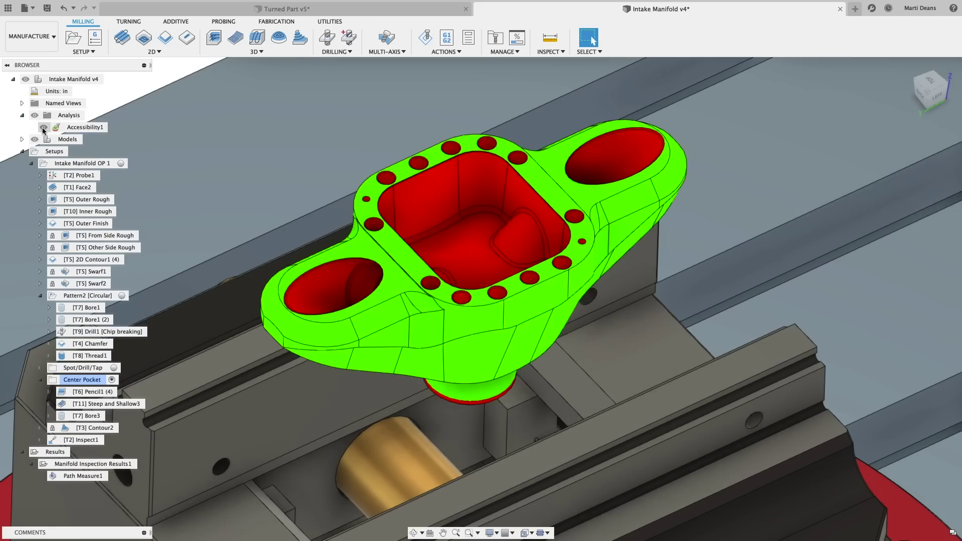